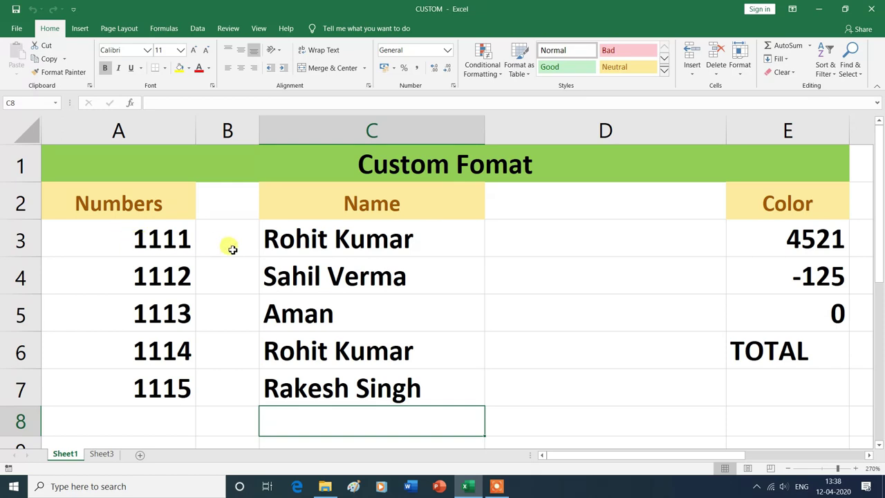
Enter 012 in D3 as a test, which displays as 12, and select the IDs in A3:A7.
click(563, 235)
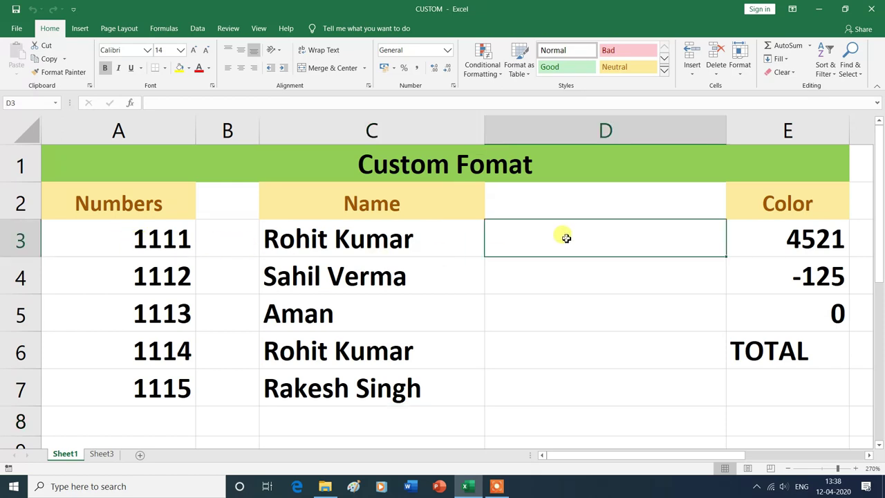
text(0)
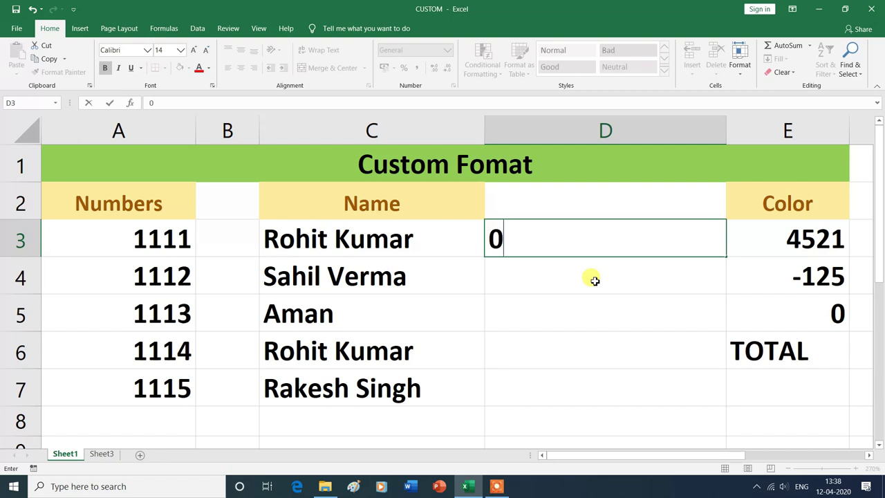
text(12)
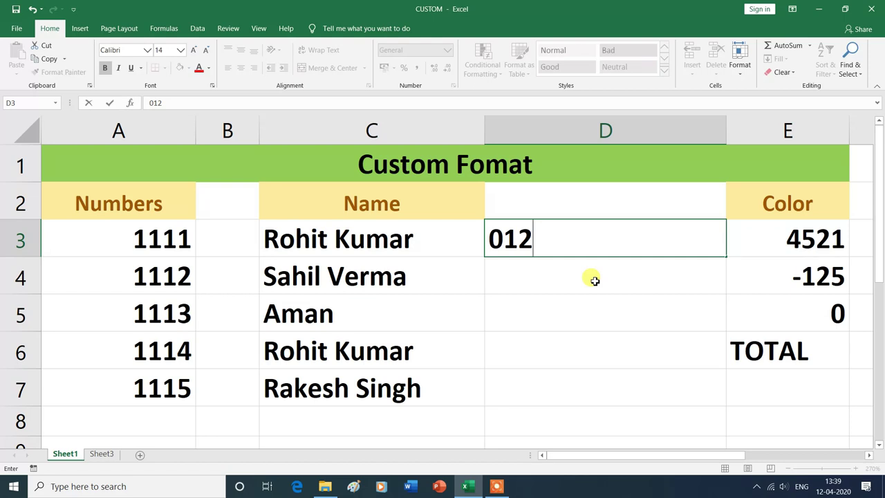
key(Return)
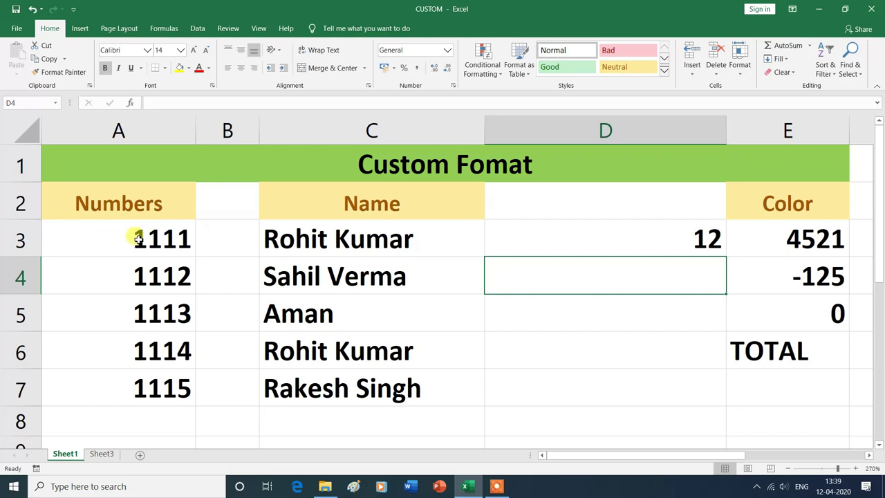
drag(134, 234, 143, 381)
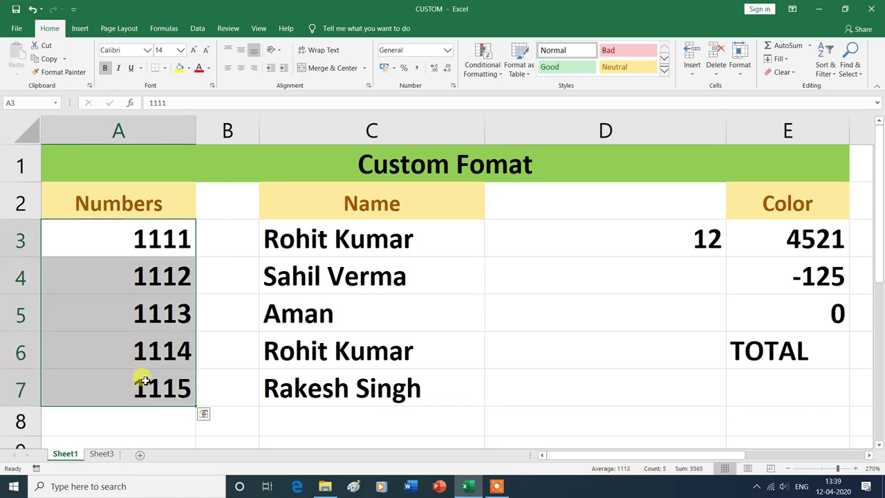
Apply the custom format 000000 to A3:A7 so the IDs show as 001111–001115.
click(447, 50)
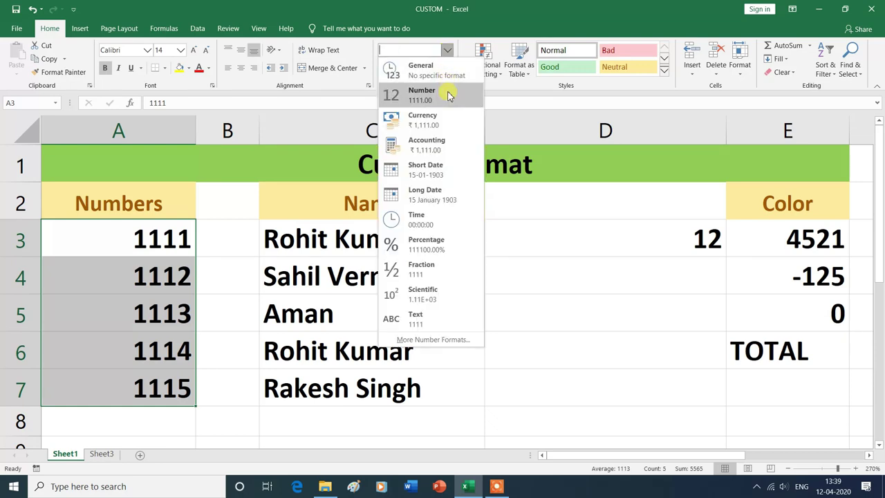
click(466, 341)
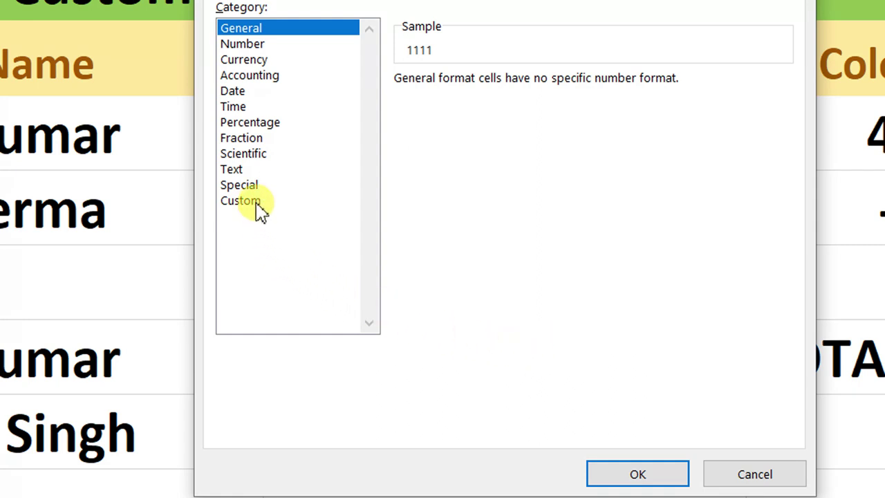
click(261, 212)
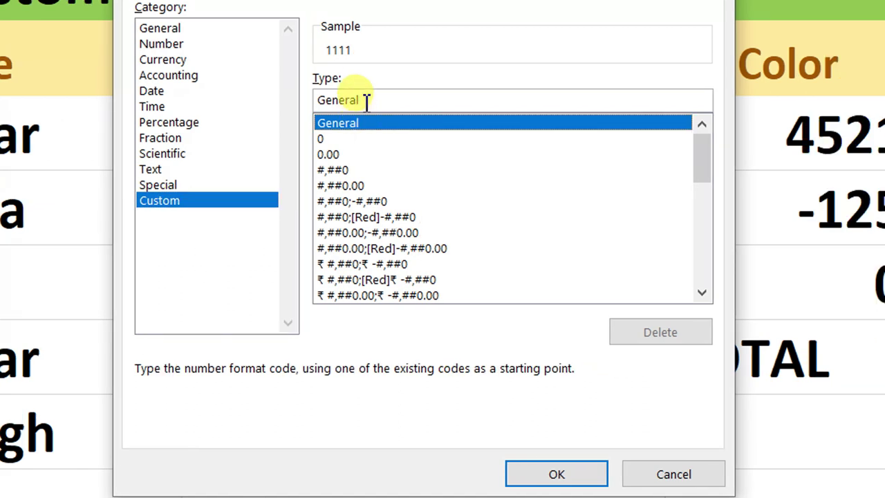
click(366, 101)
key(BackSpace)
key(BackSpace)
key(BackSpace)
key(BackSpace)
key(BackSpace)
key(BackSpace)
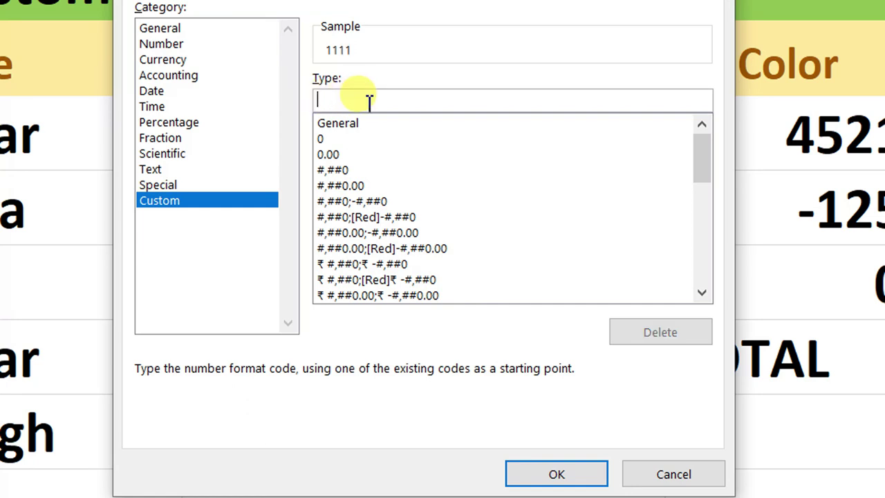
text(000000)
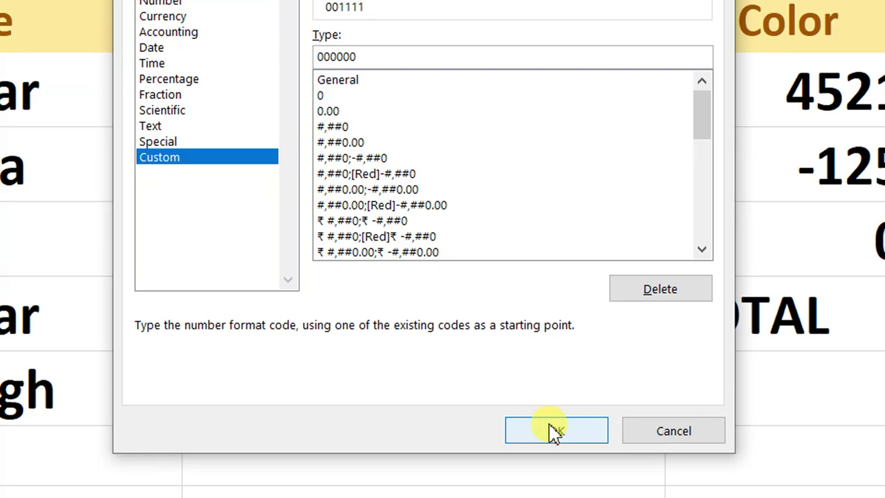
click(556, 474)
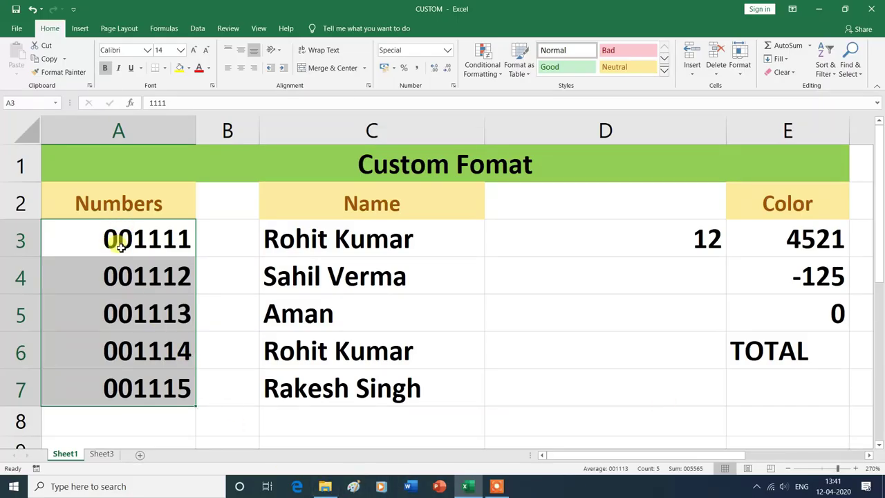
click(131, 235)
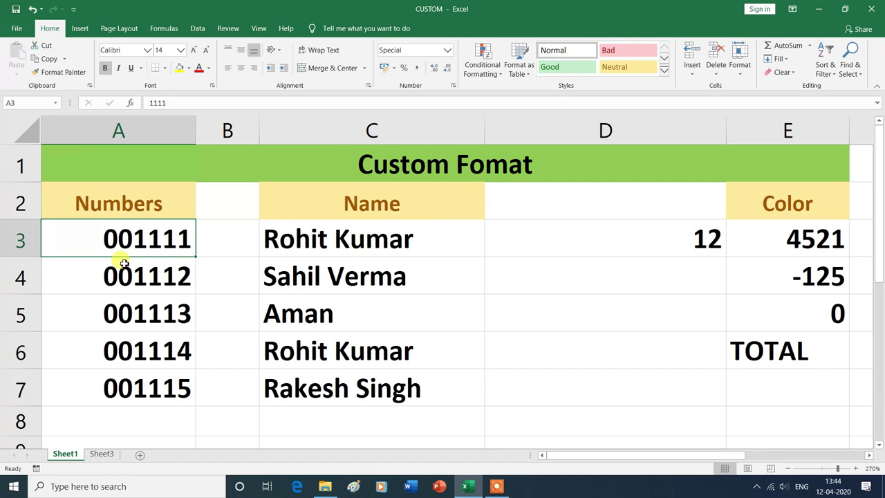
Delete the test value 12 from D3 and select the names in C3:C7.
click(658, 242)
key(Delete)
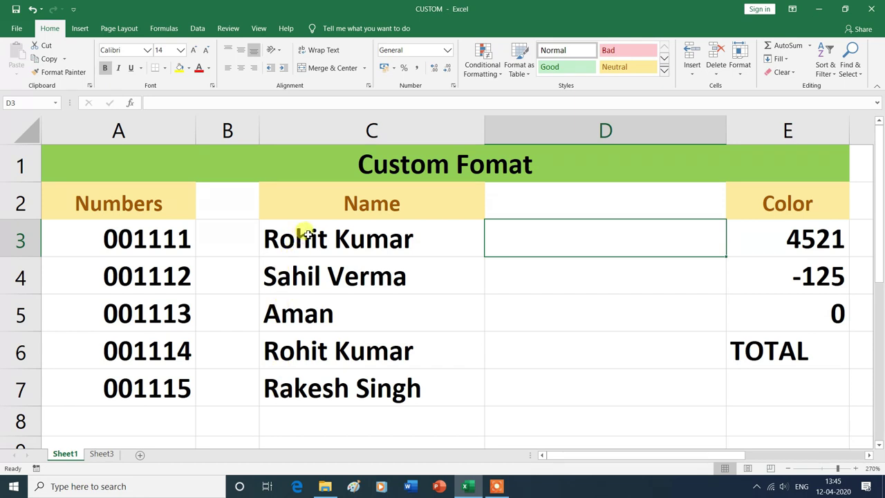
drag(312, 229, 311, 382)
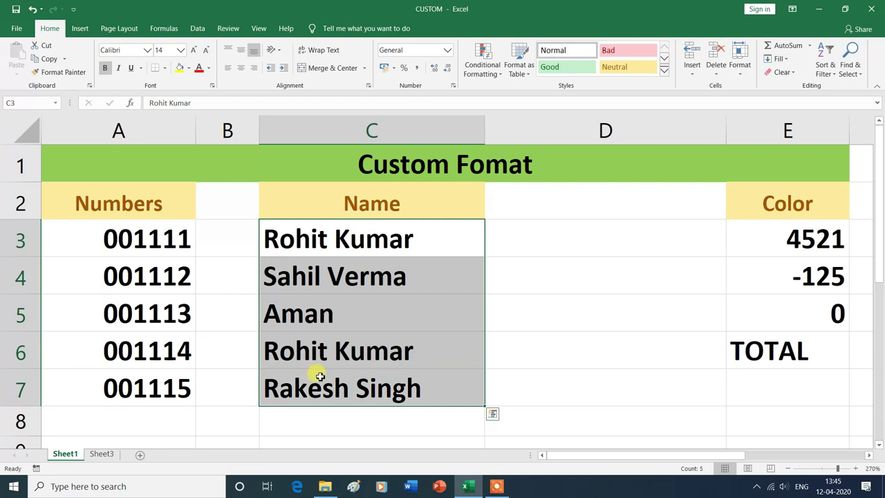
click(448, 50)
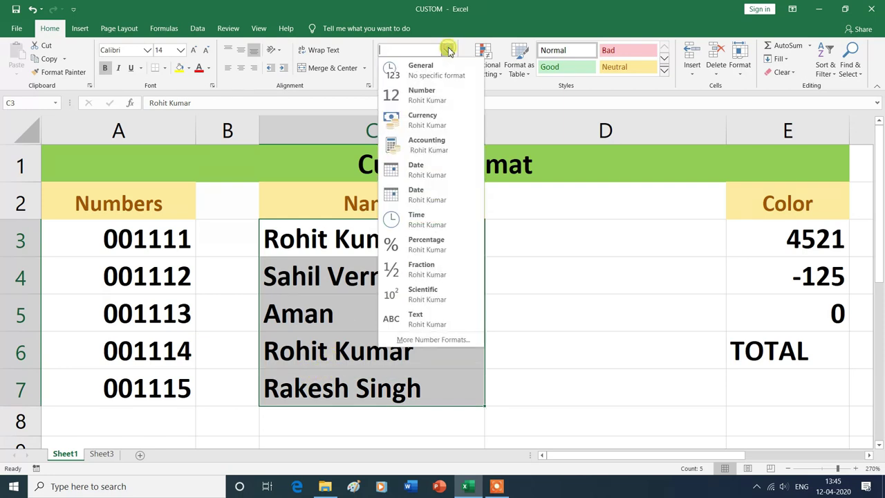
click(455, 339)
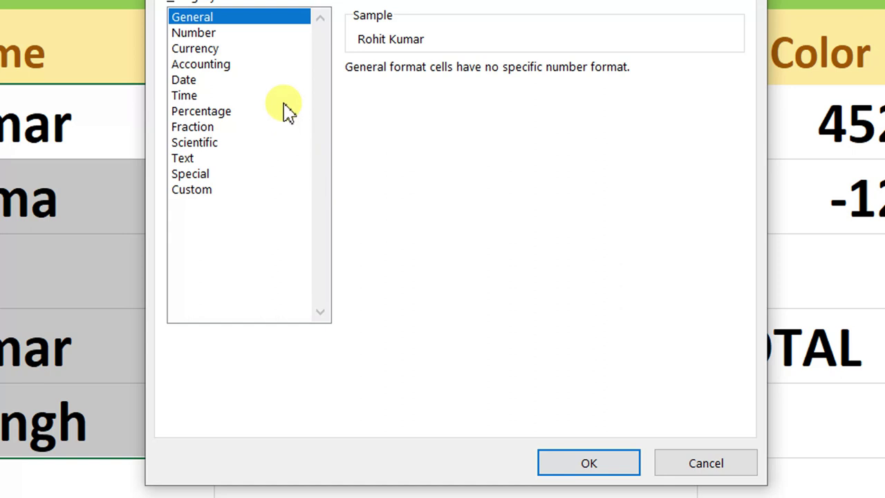
click(199, 194)
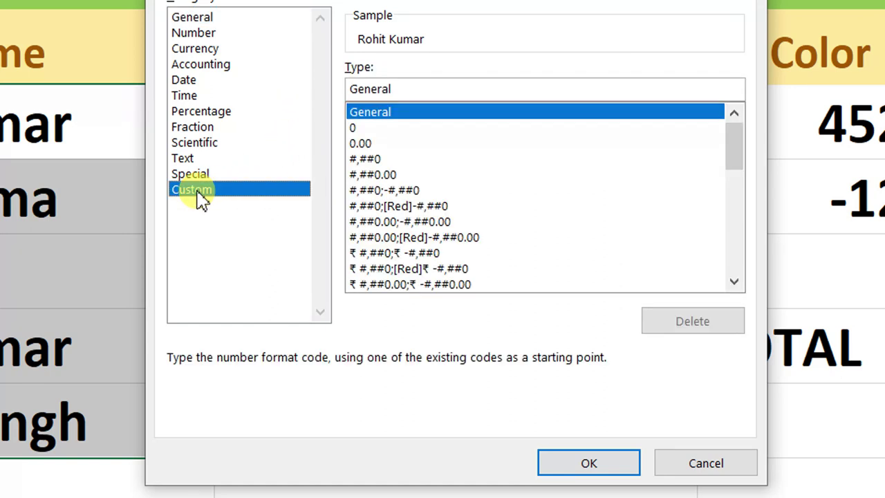
click(399, 89)
key(BackSpace)
key(BackSpace)
key(BackSpace)
key(BackSpace)
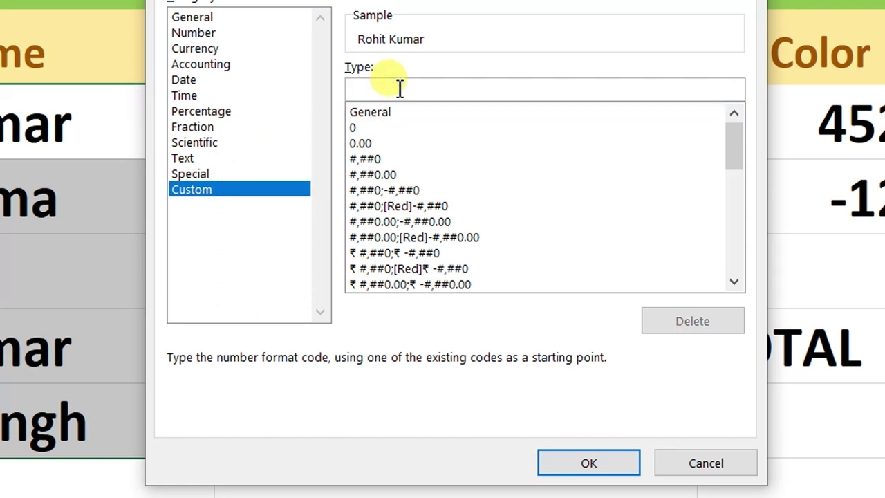
text("Sh.)
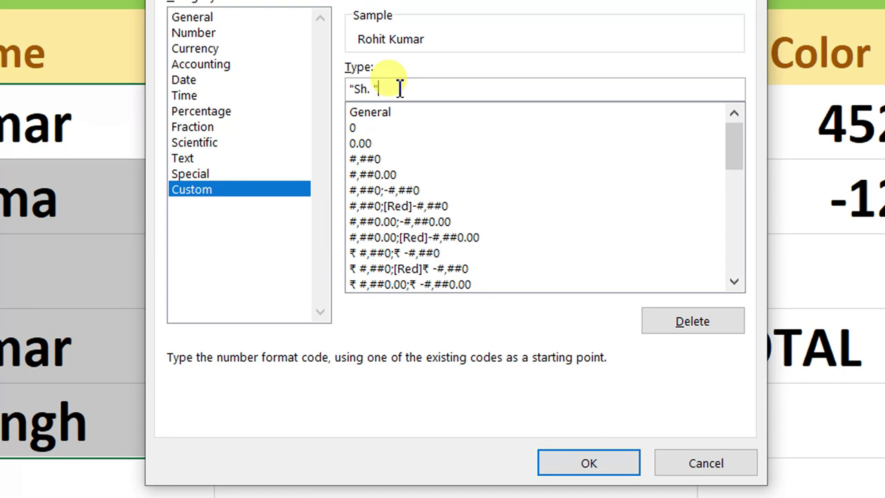
text(@)
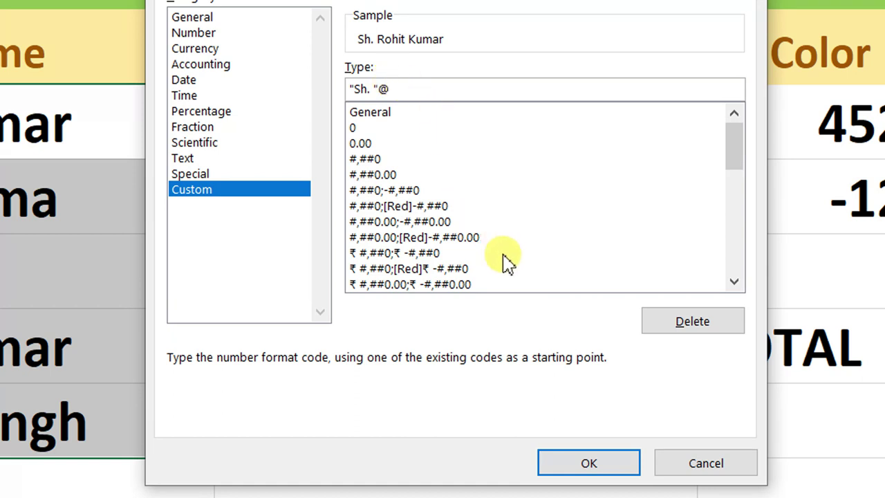
click(586, 459)
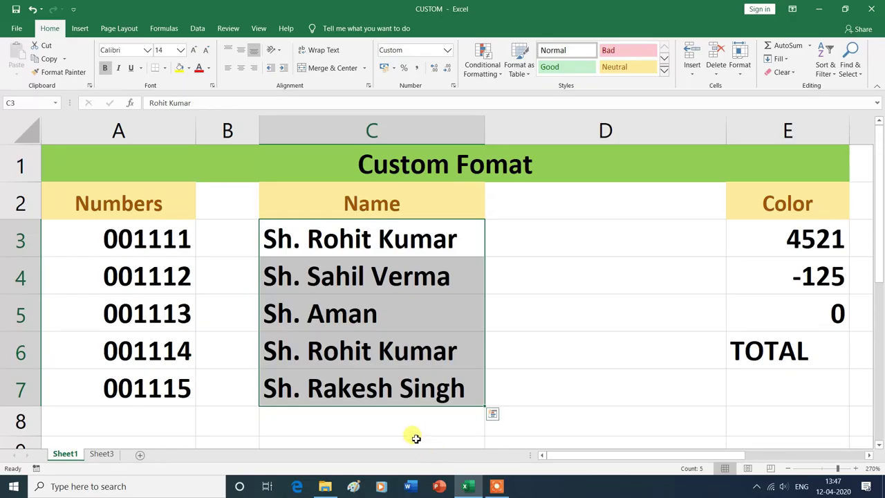
click(415, 438)
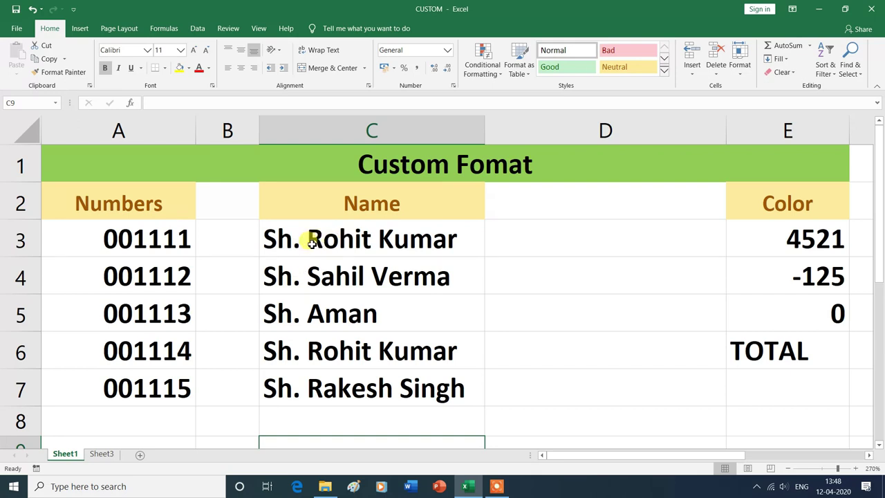
drag(343, 237, 365, 379)
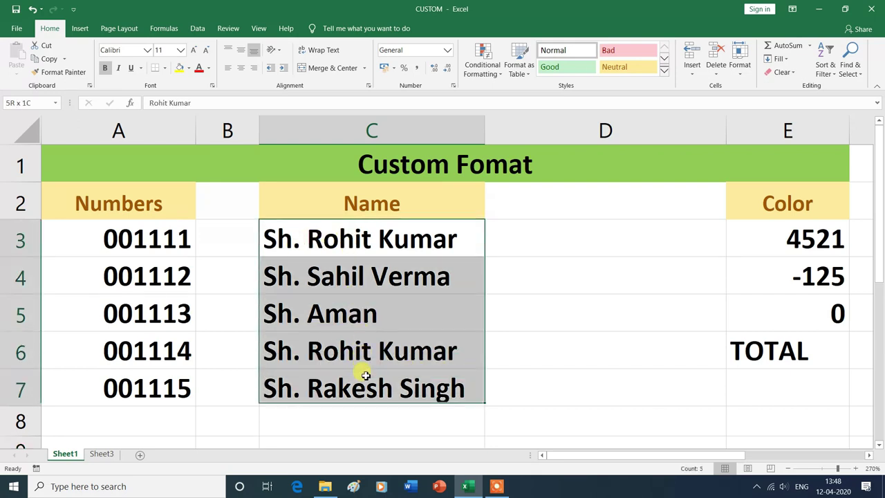
click(446, 53)
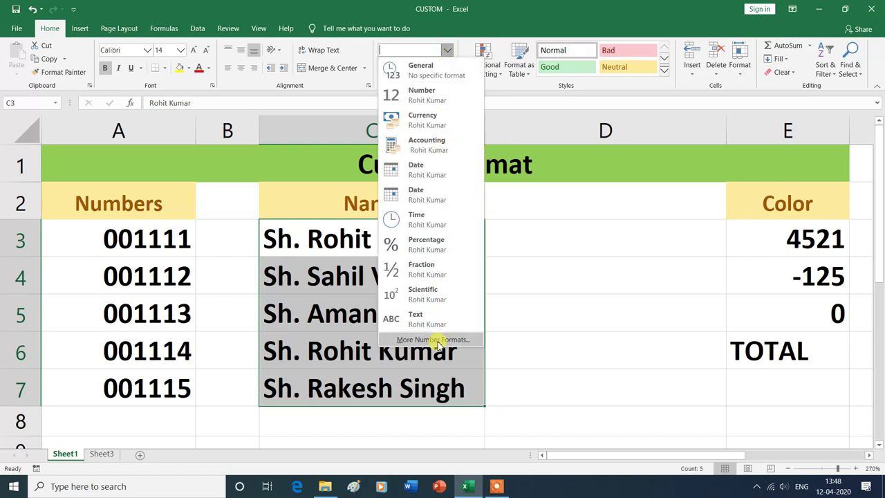
click(438, 340)
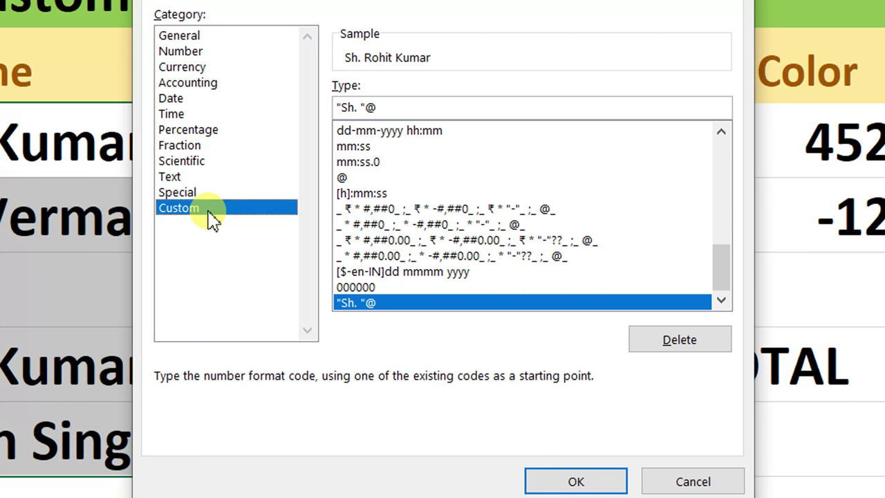
click(359, 107)
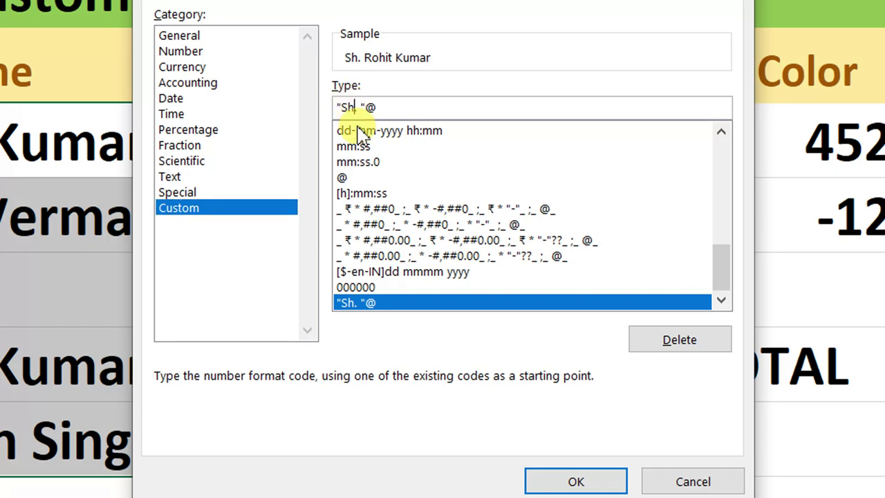
key(BackSpace)
key(BackSpace)
key(BackSpace)
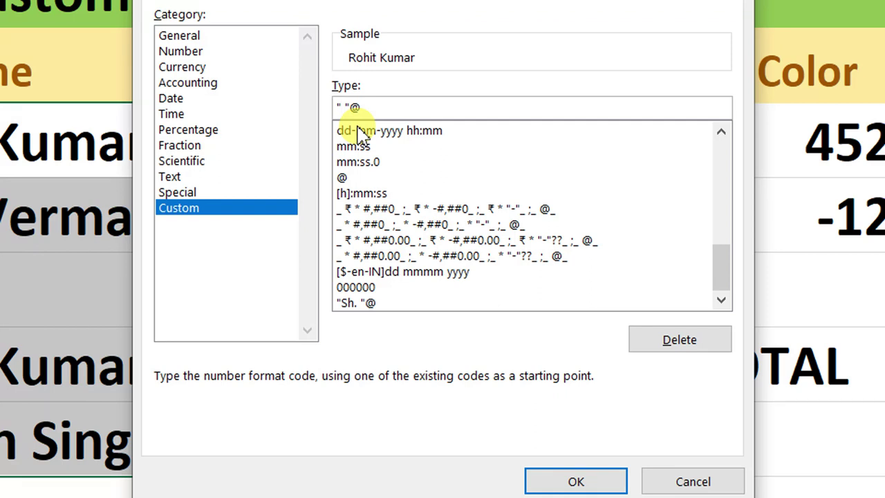
text(Mr)
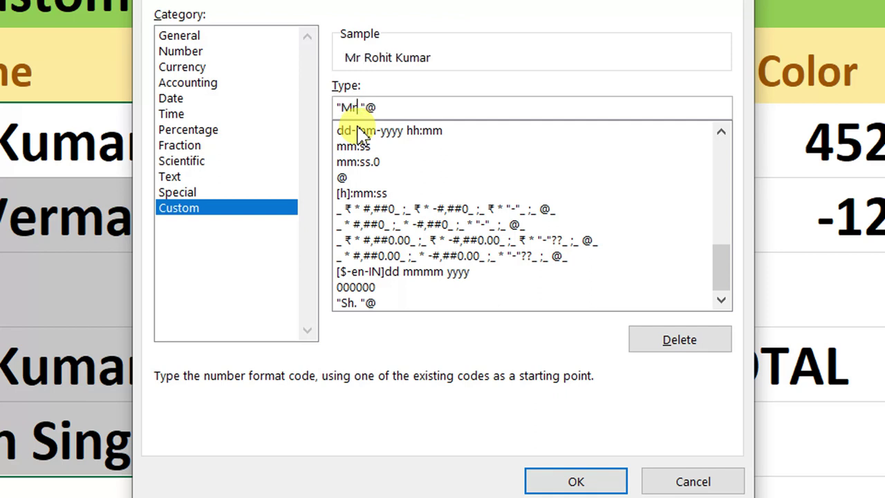
text(.)
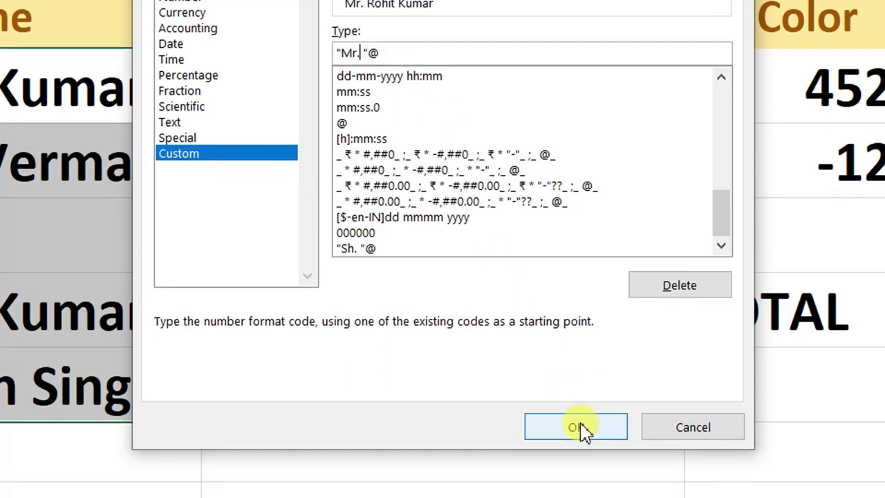
click(579, 427)
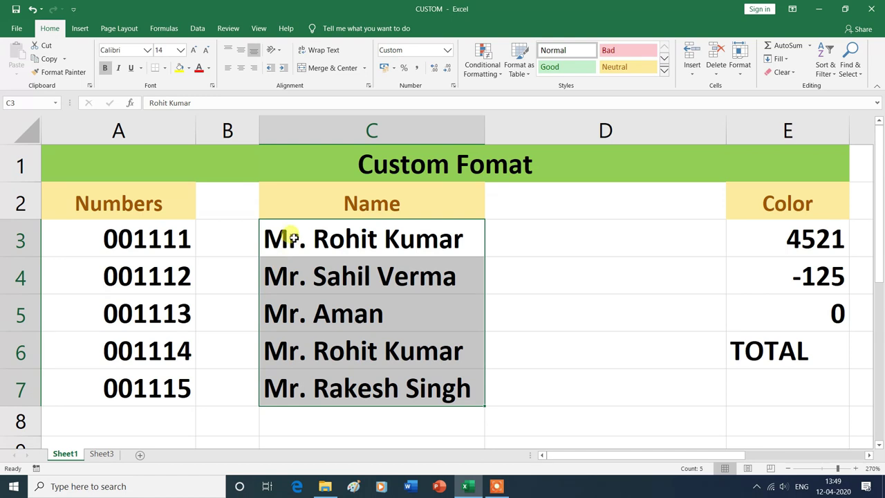
click(350, 430)
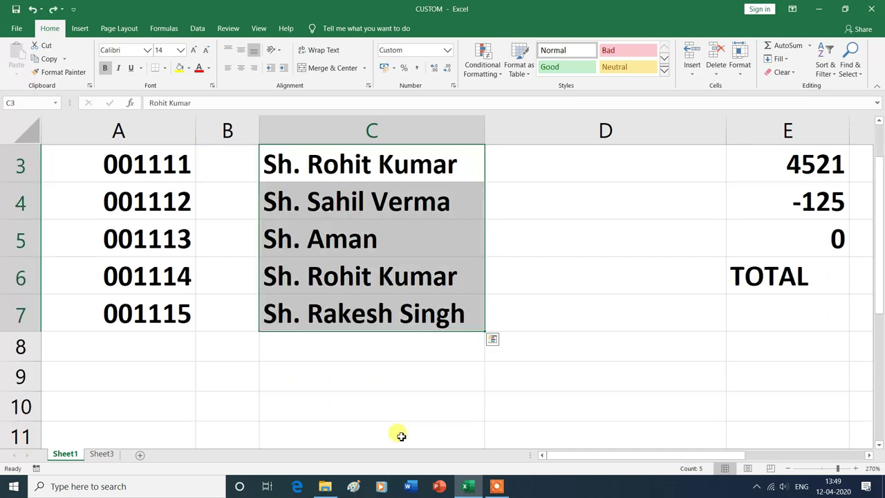
key(ctrl+z)
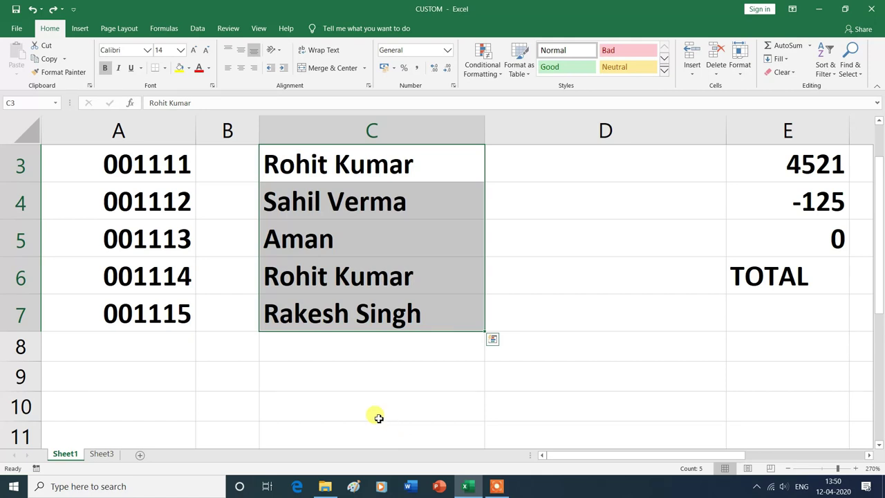
click(379, 415)
scroll(384, 416, up, 1)
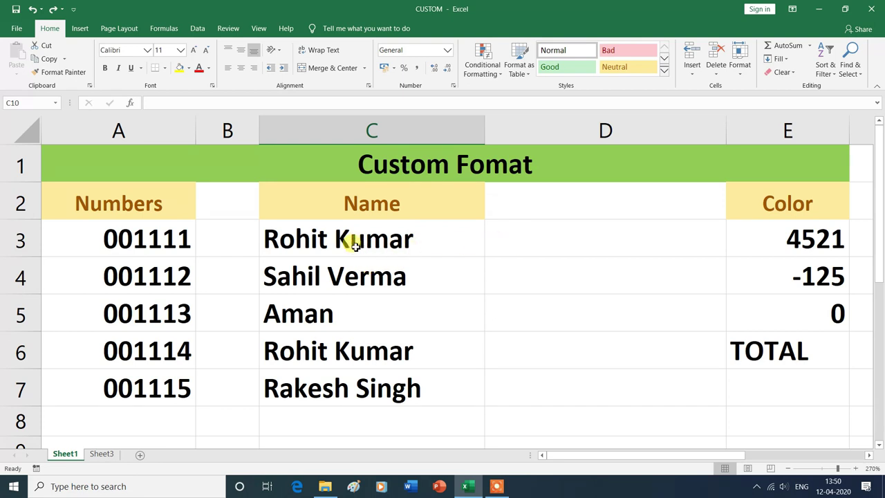
click(512, 246)
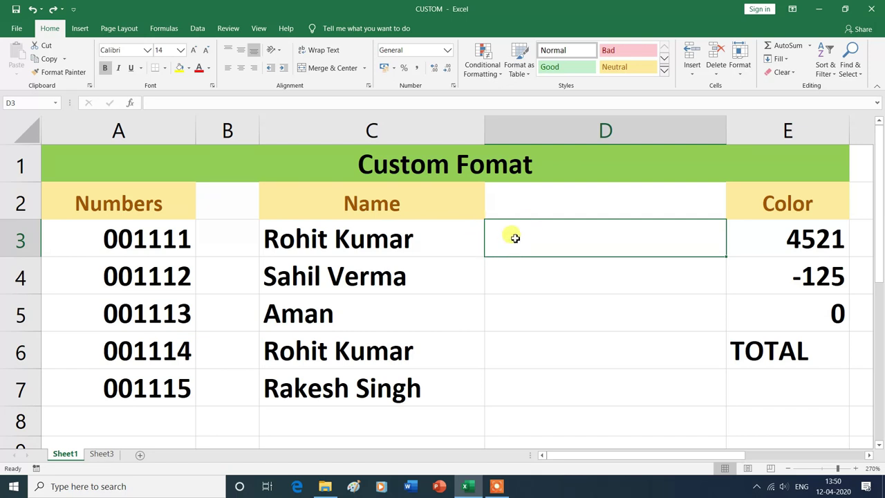
text(=)
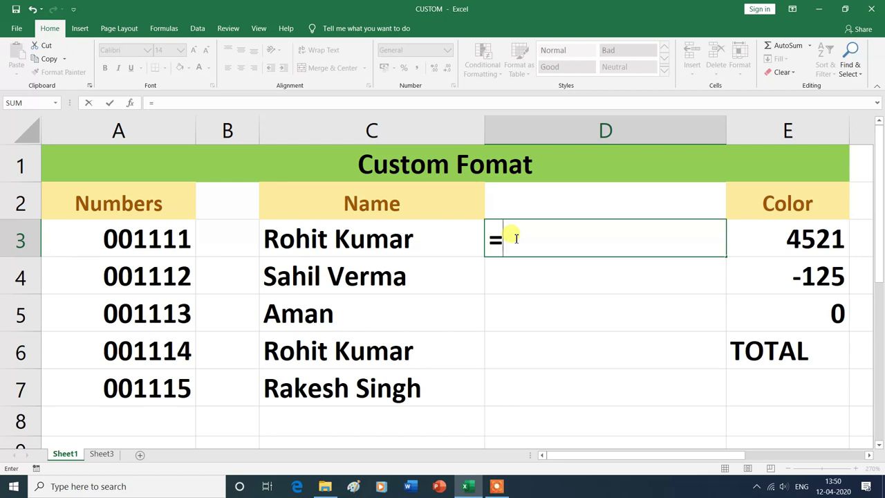
text(con)
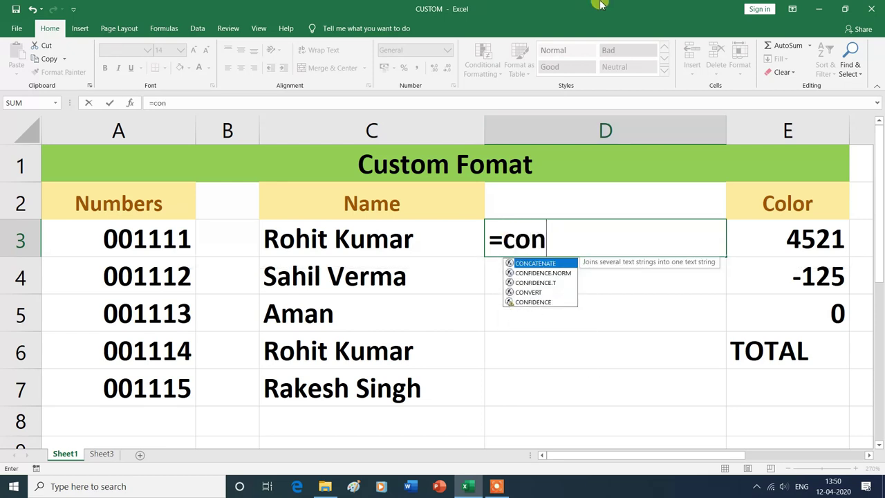
double_click(560, 265)
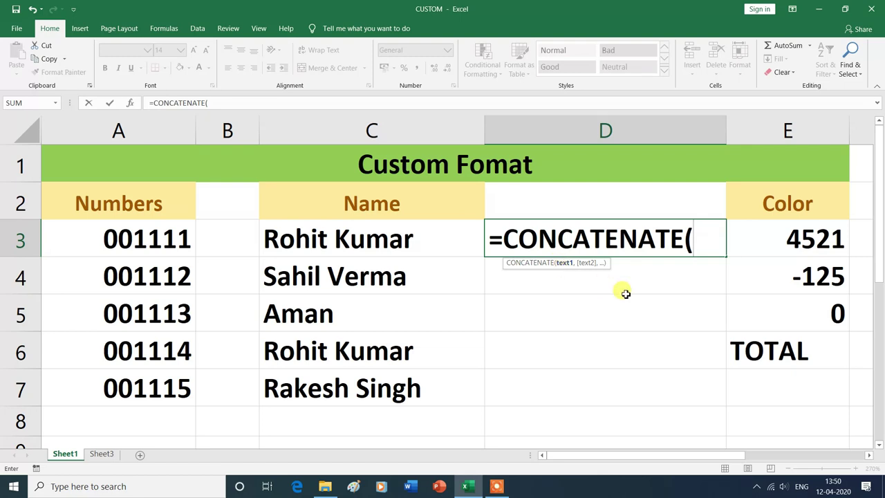
text(")
text(Sh.)
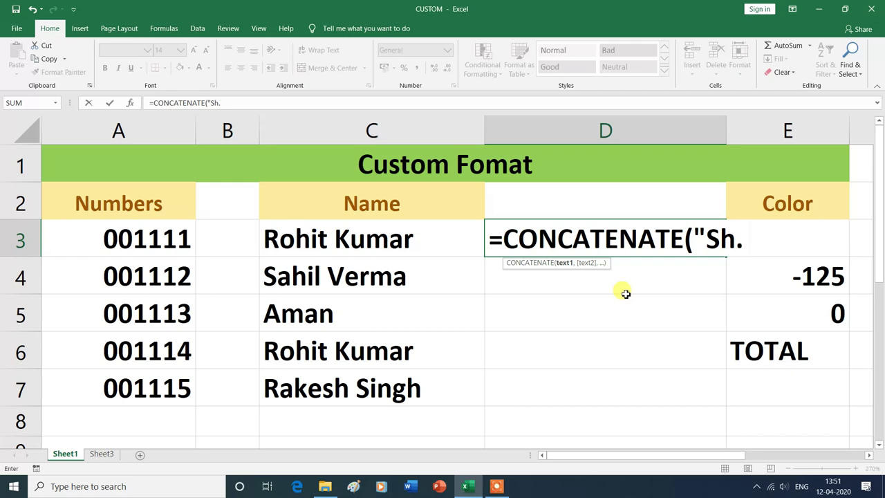
text(,)
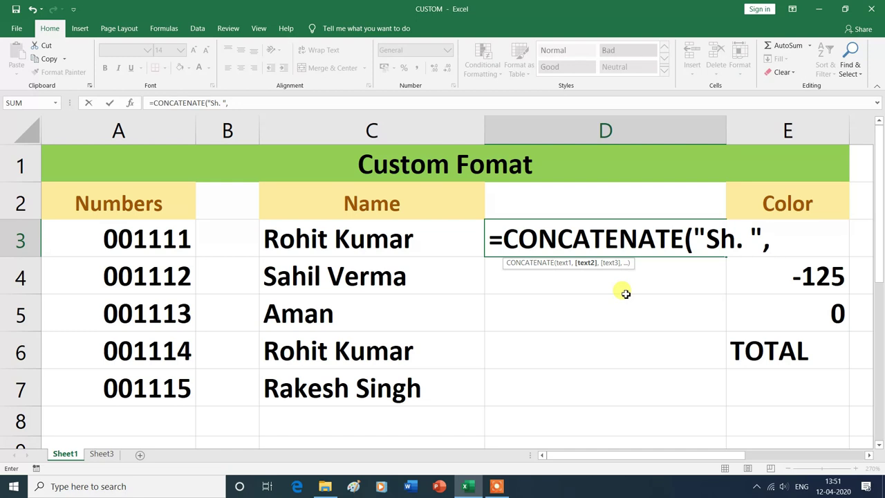
click(400, 240)
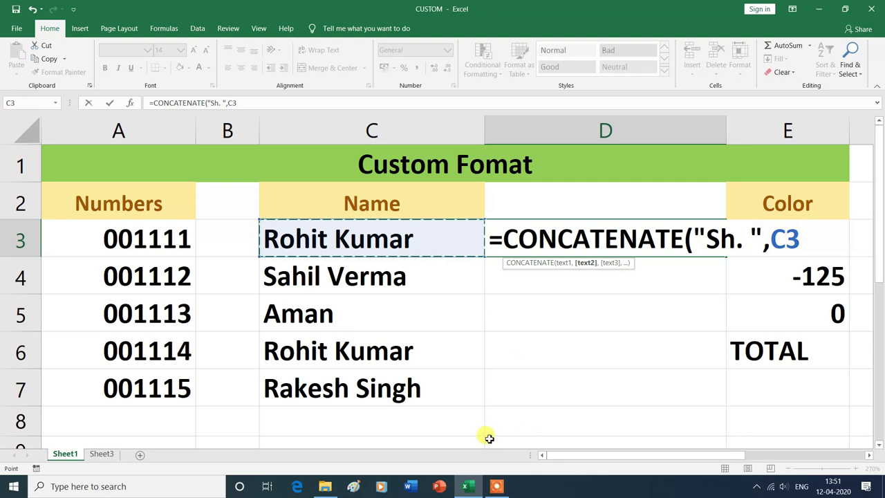
text())
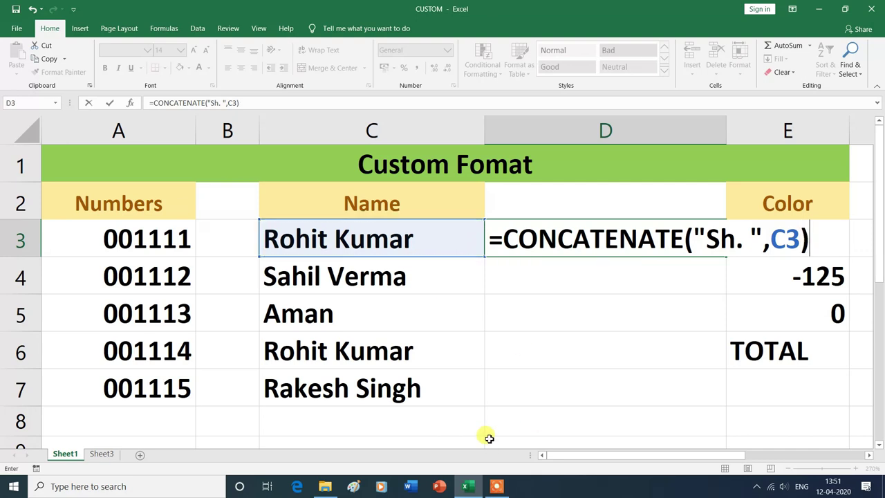
key(Return)
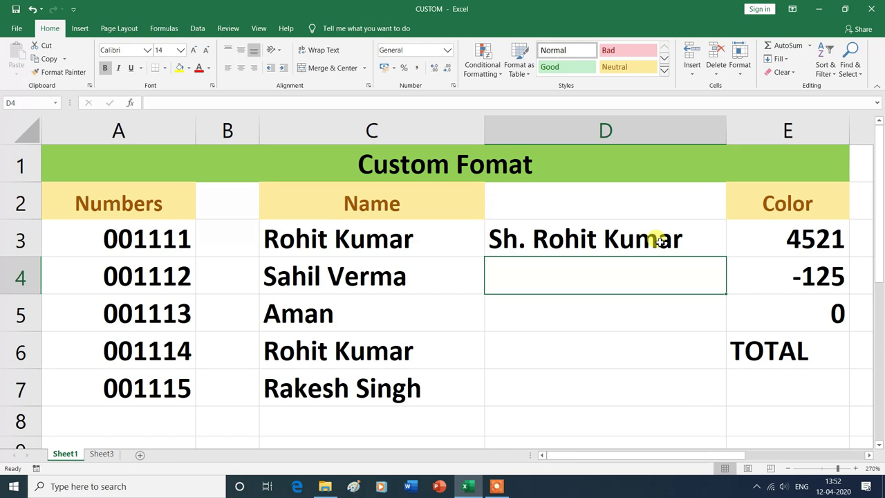
click(660, 240)
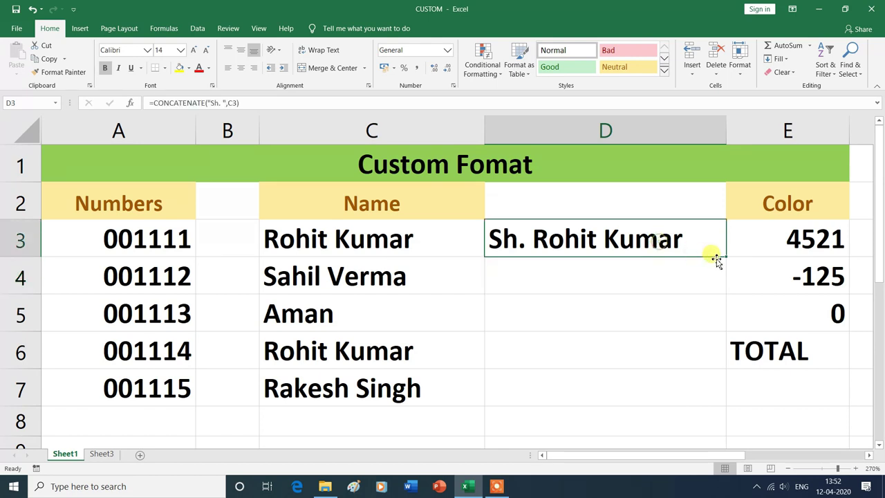
drag(727, 256, 750, 384)
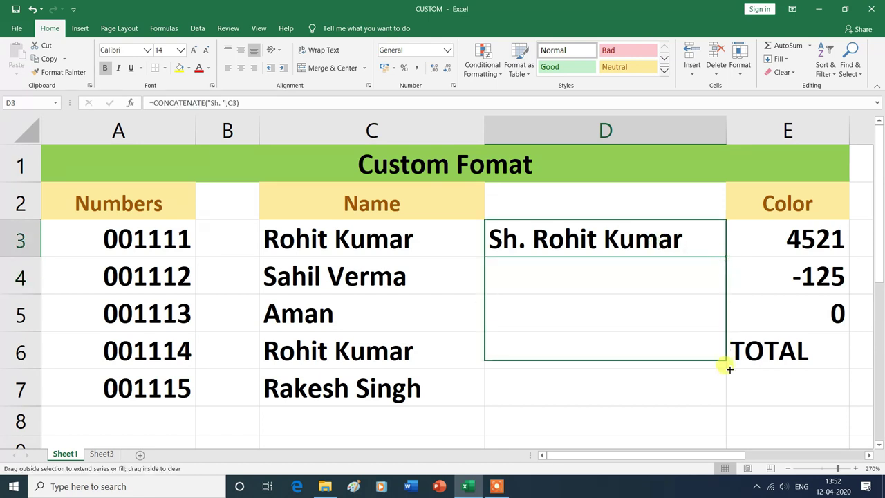
click(450, 423)
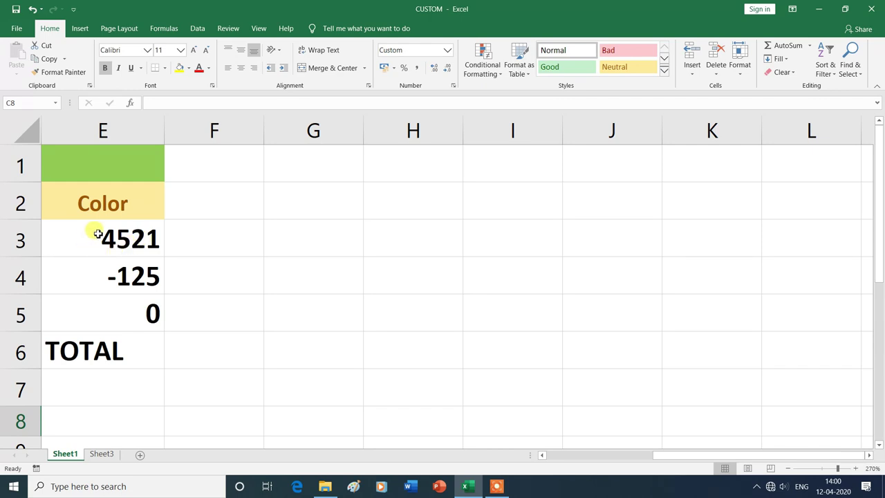
Select the Color values E3:E6 and start a Custom number format with the General code erased.
click(98, 235)
drag(98, 235, 93, 339)
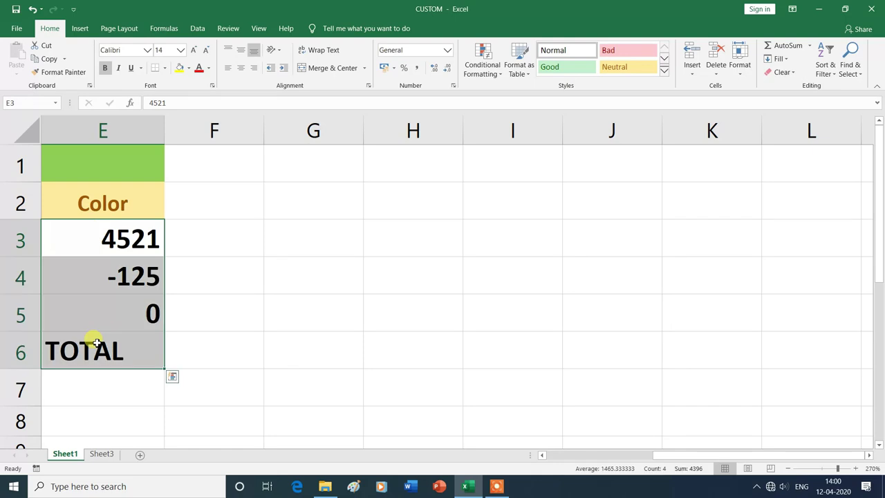
click(448, 50)
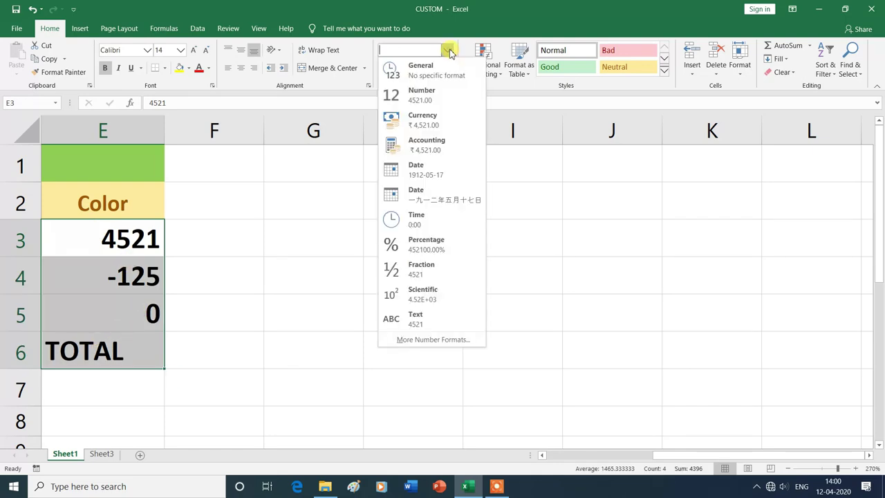
click(429, 341)
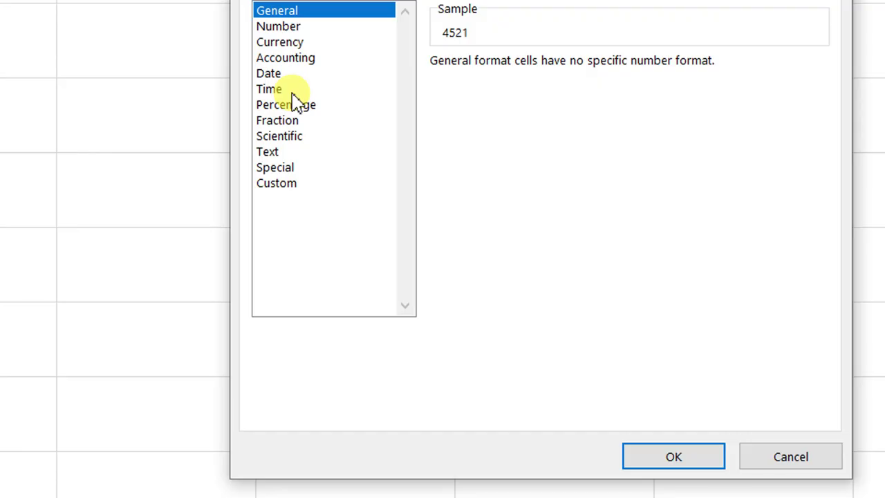
click(287, 196)
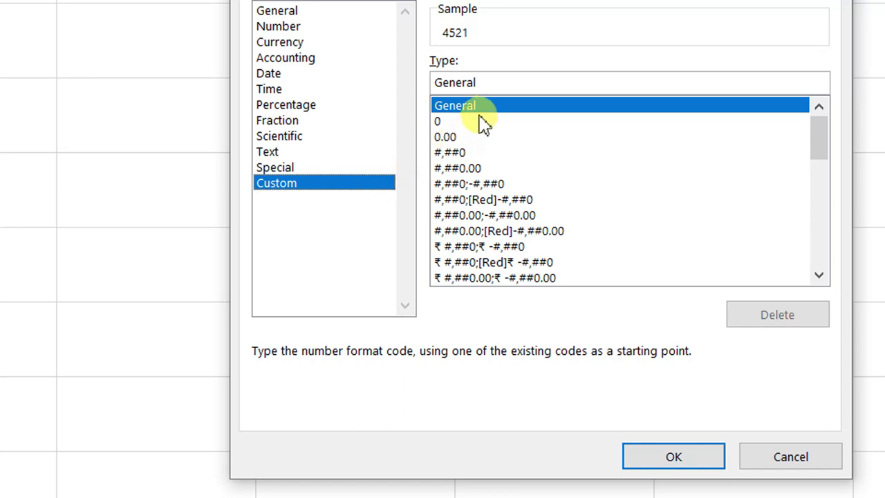
click(487, 82)
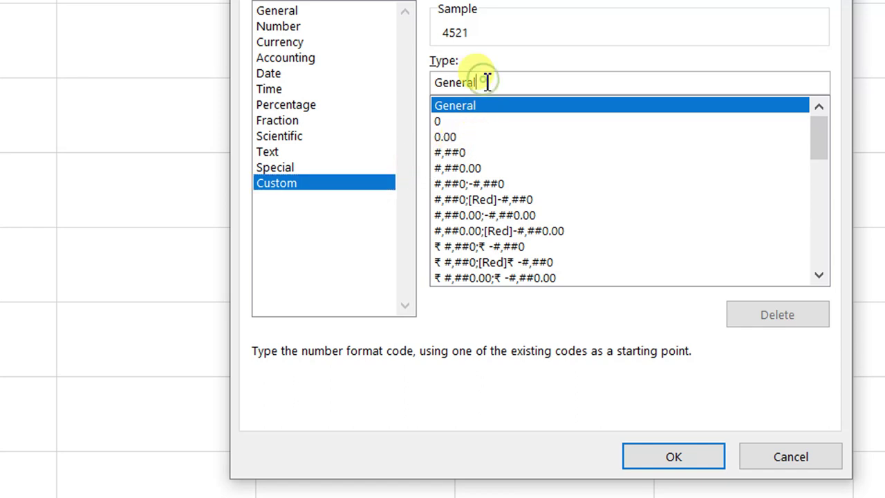
key(BackSpace)
key(BackSpace)
key(BackSpace)
key(BackSpace)
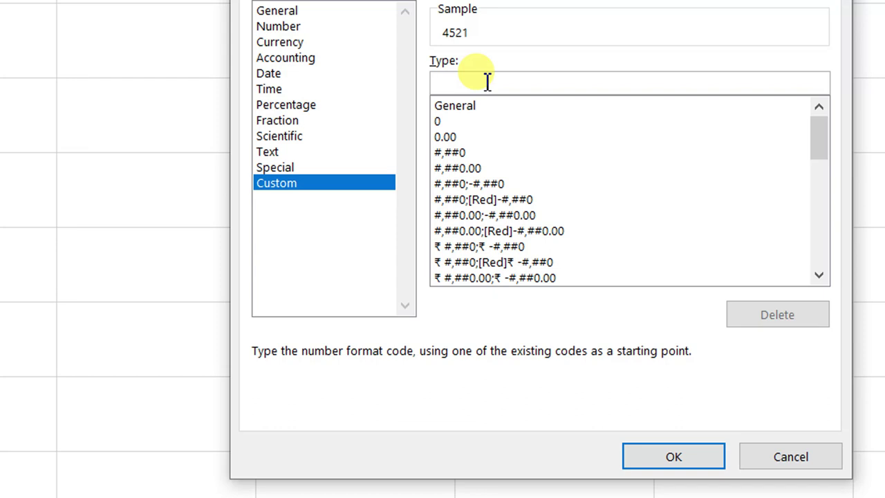
Apply the code [red];[yellow];[black];[blue]: 4521 red, 125 yellow, 0 black, TOTAL blue.
text([)
text(red)
text(])
text(;)
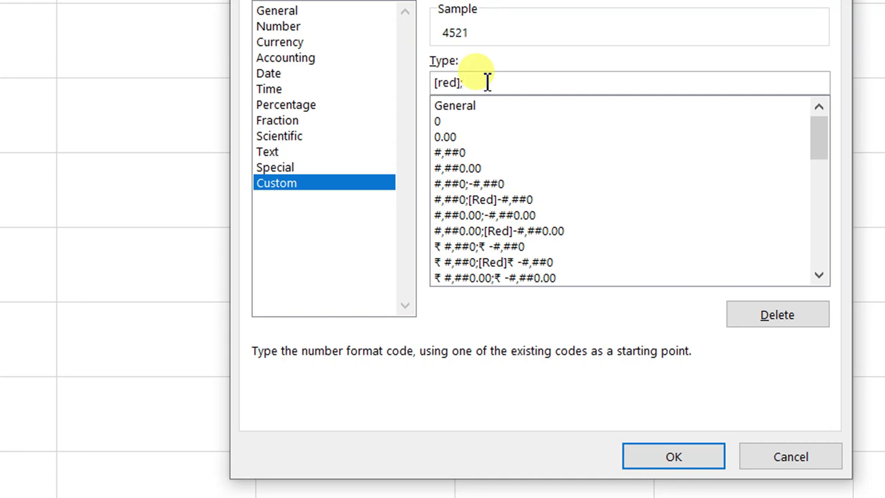
text([)
text(yellow)
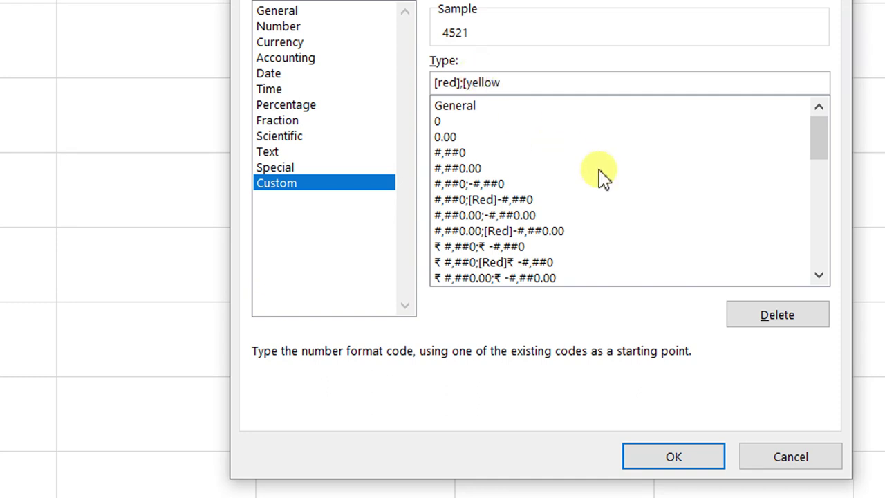
text(])
text(;)
text([)
text(black)
text(])
text(;)
text([)
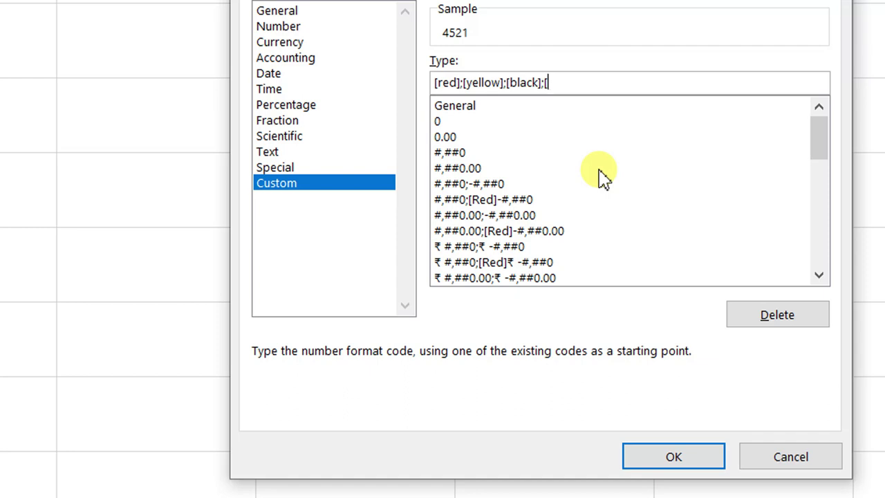
text(blue)
text(])
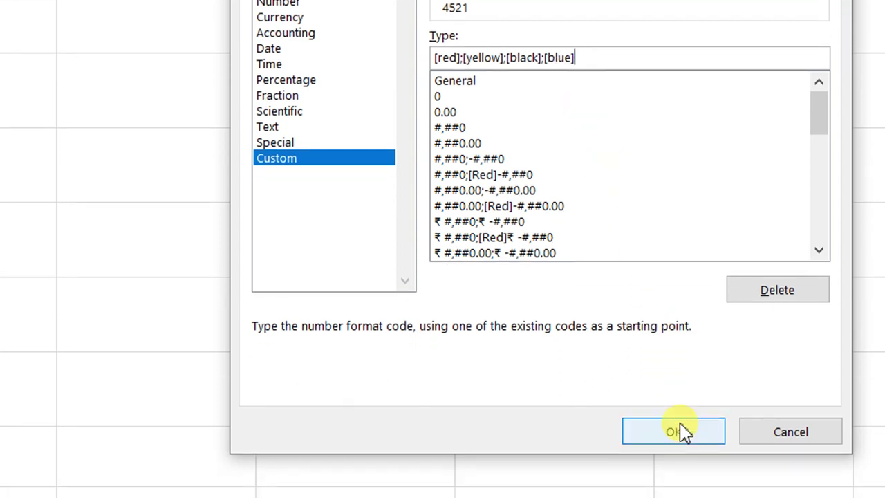
click(682, 431)
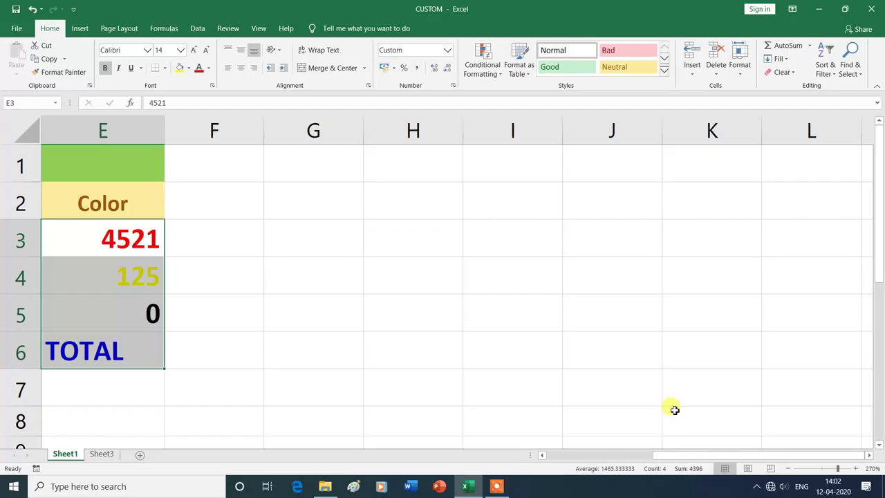
click(172, 427)
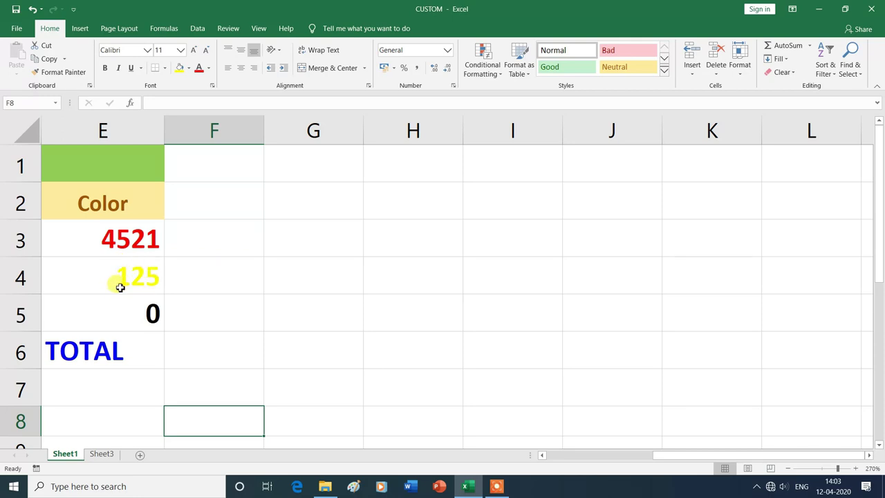
click(184, 342)
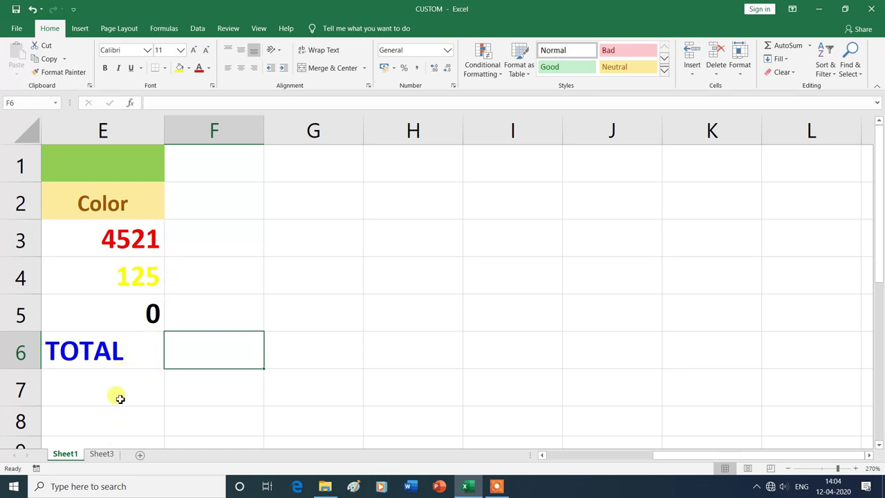
click(102, 455)
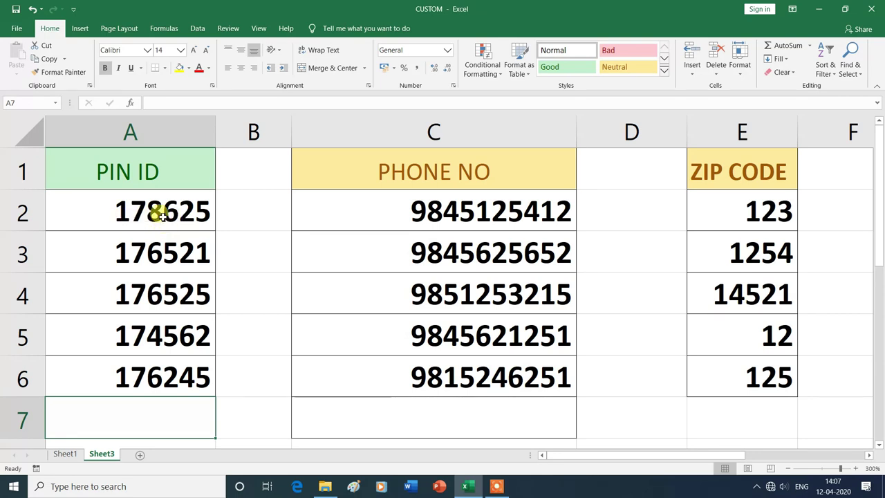
Give PIN IDs in A2:A6 the custom format 000-000 so they read like 178-625.
drag(166, 199, 168, 374)
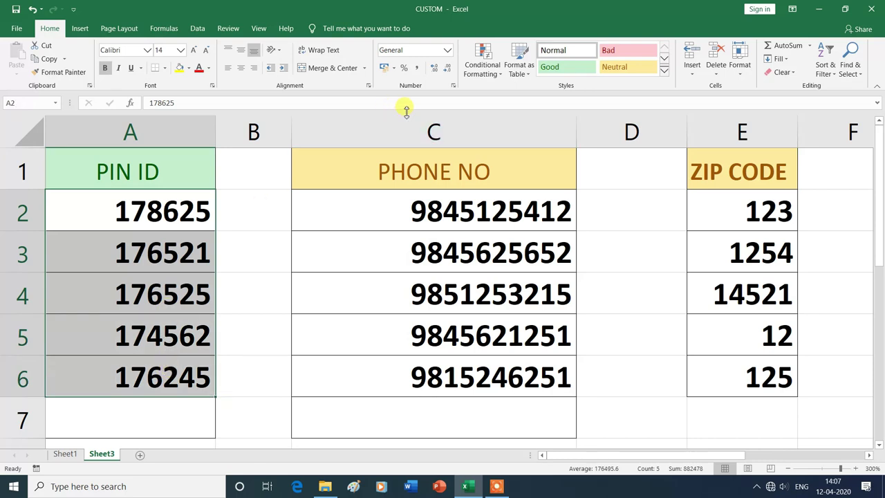
click(449, 51)
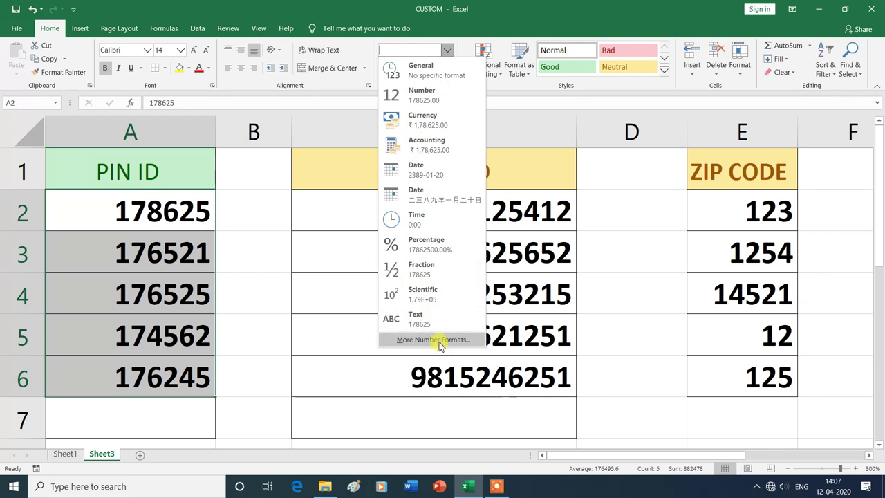
click(437, 345)
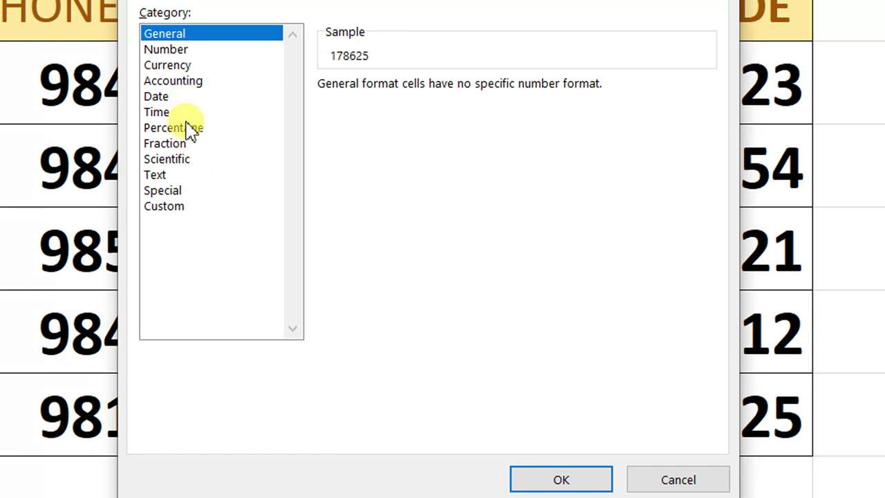
click(165, 206)
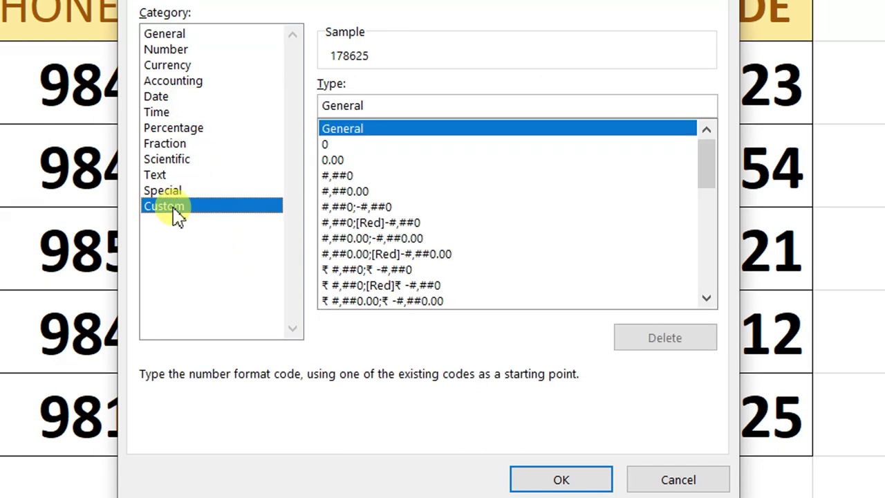
click(398, 98)
key(BackSpace)
key(BackSpace)
key(BackSpace)
key(BackSpace)
key(BackSpace)
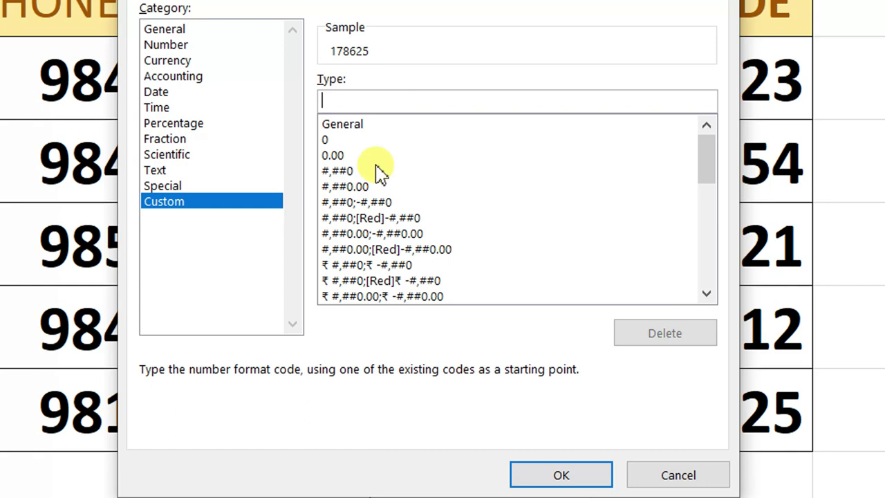
text(000)
text(000)
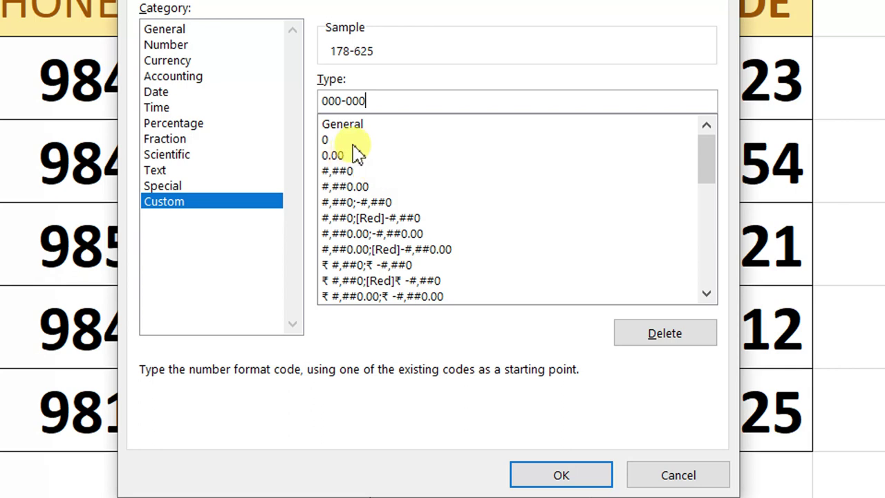
click(523, 470)
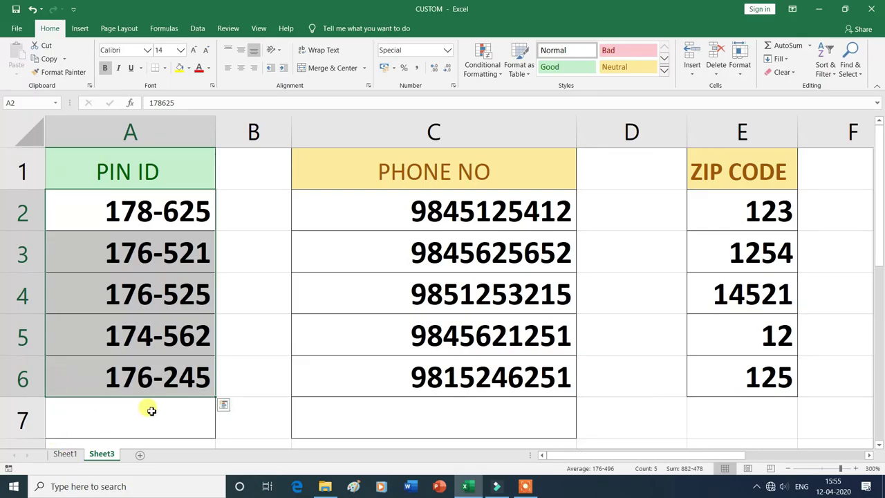
click(146, 414)
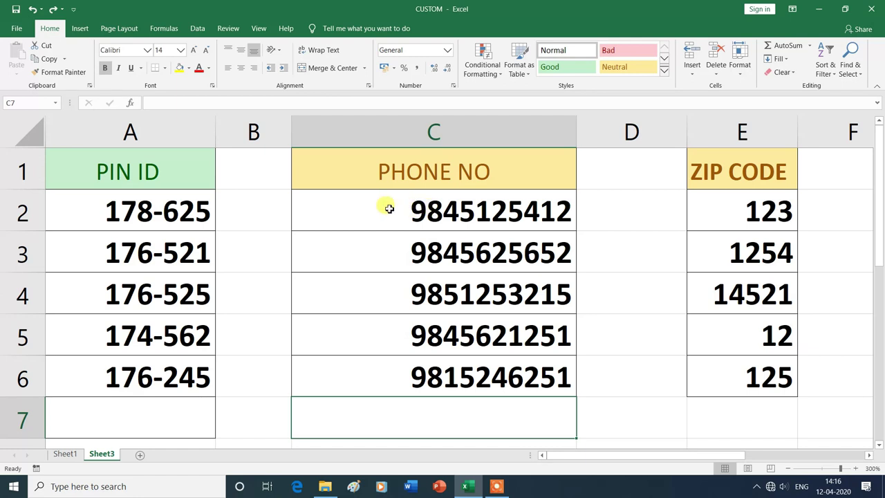
click(425, 203)
mouse_move(424, 202)
mouse_down()
mouse_move(439, 374)
mouse_move(442, 365)
mouse_up()
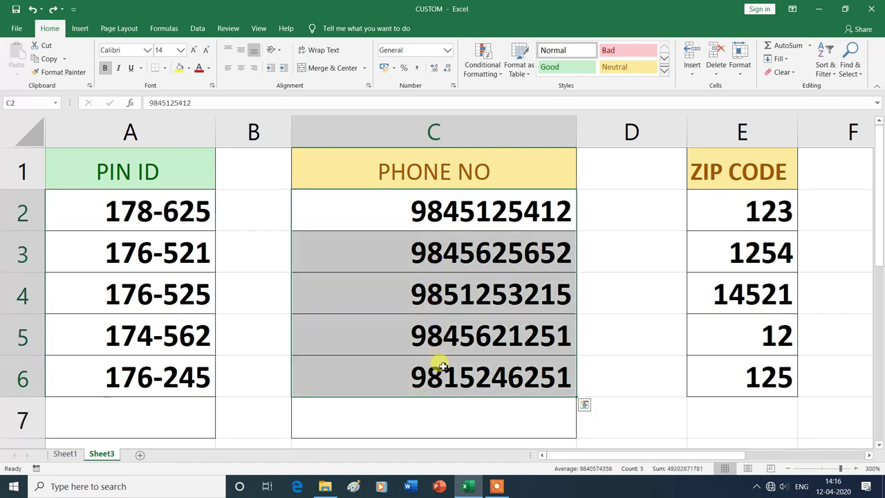
click(448, 52)
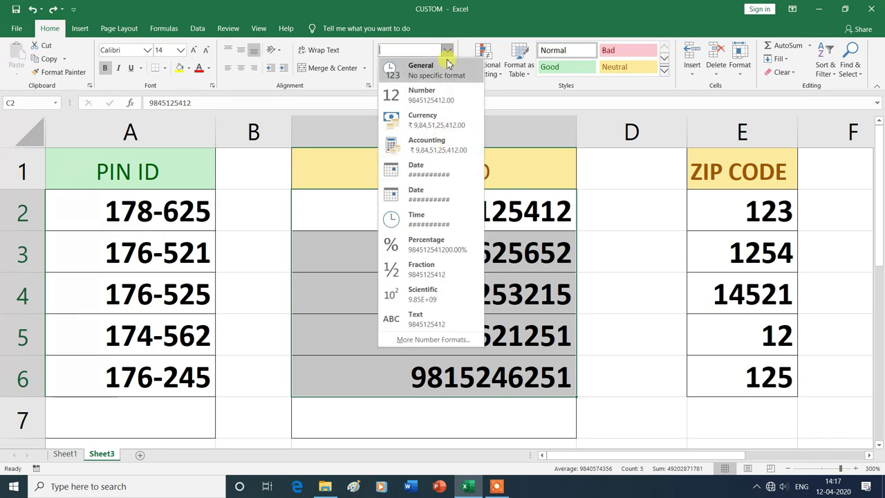
click(445, 341)
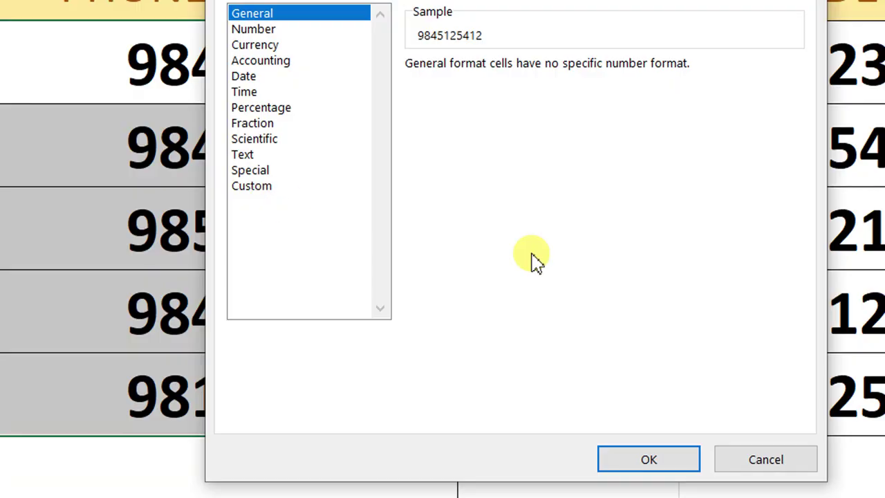
click(262, 188)
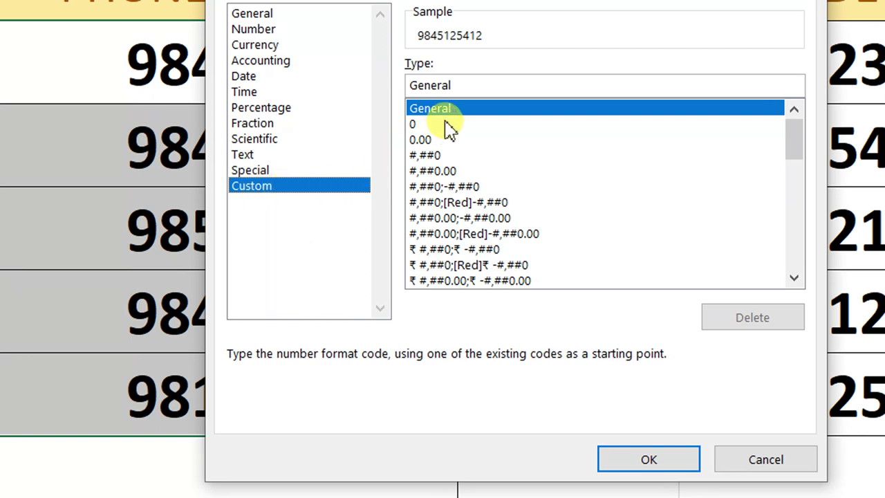
click(459, 85)
key(BackSpace)
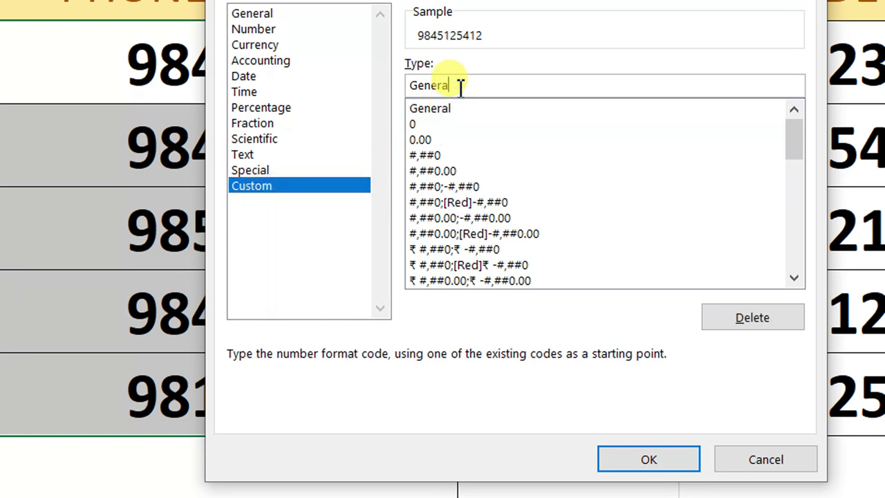
key(BackSpace)
key(BackSpace)
key(BackSpace)
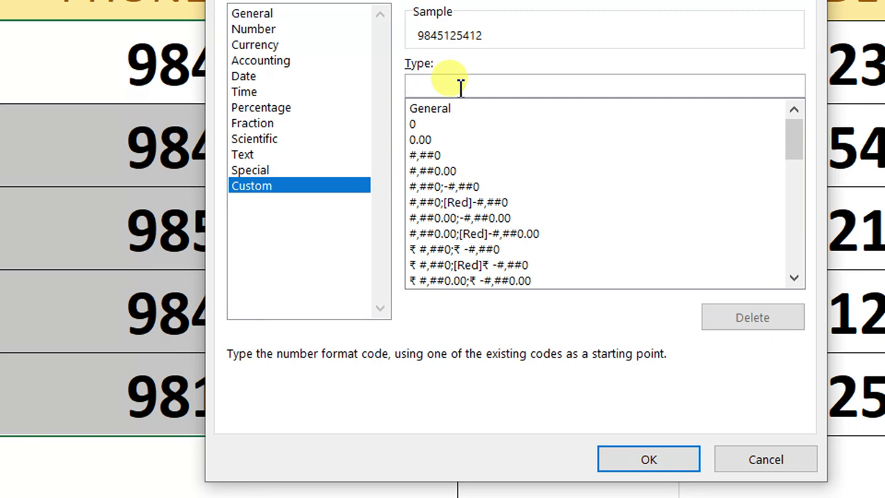
text(+)
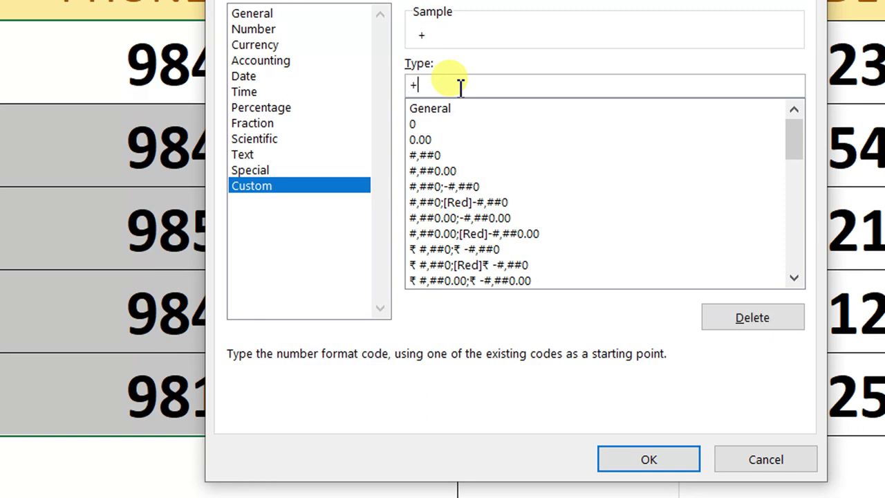
text(91)
text(0000000000)
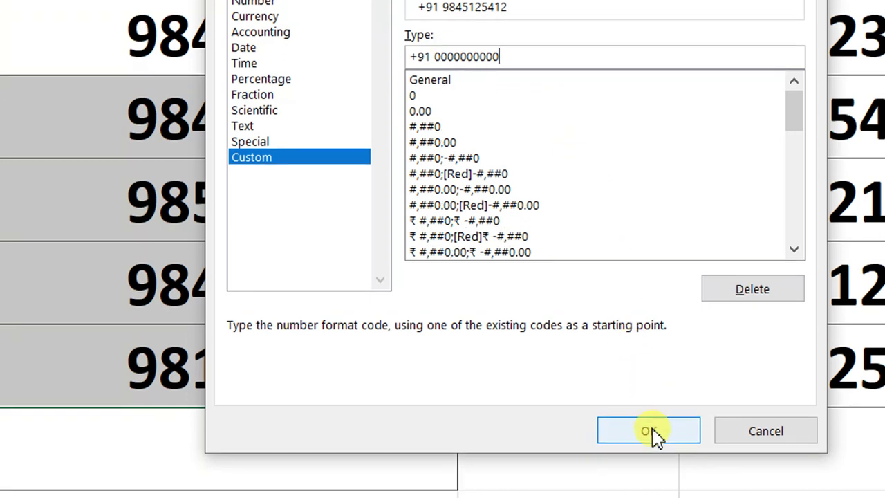
click(648, 459)
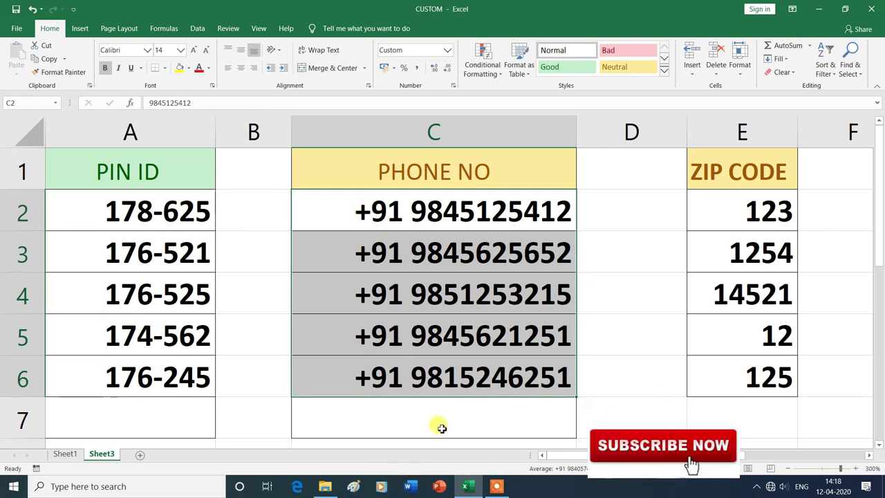
Deselect the phone cells to view all five numbers with the +91 prefix.
click(440, 426)
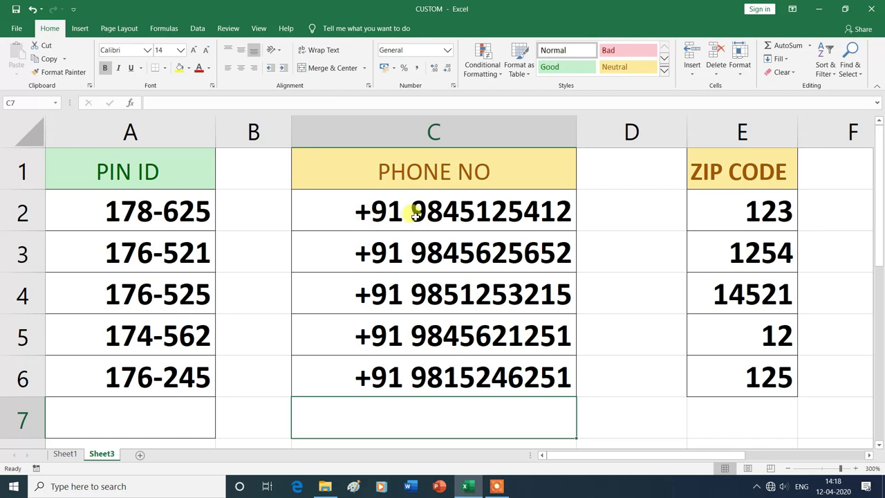
Undo the +91 phone formatting and reselect the phone numbers C2:C6.
key(ctrl+z)
key(ctrl+z)
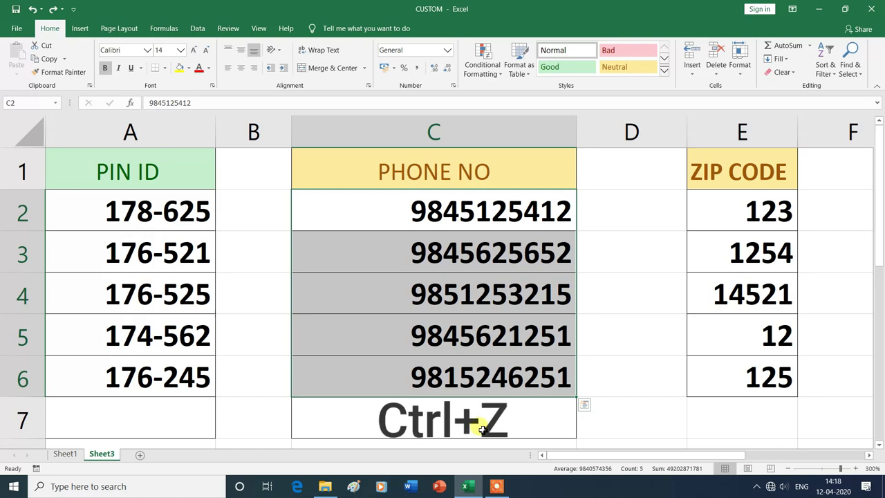
key(ctrl+z)
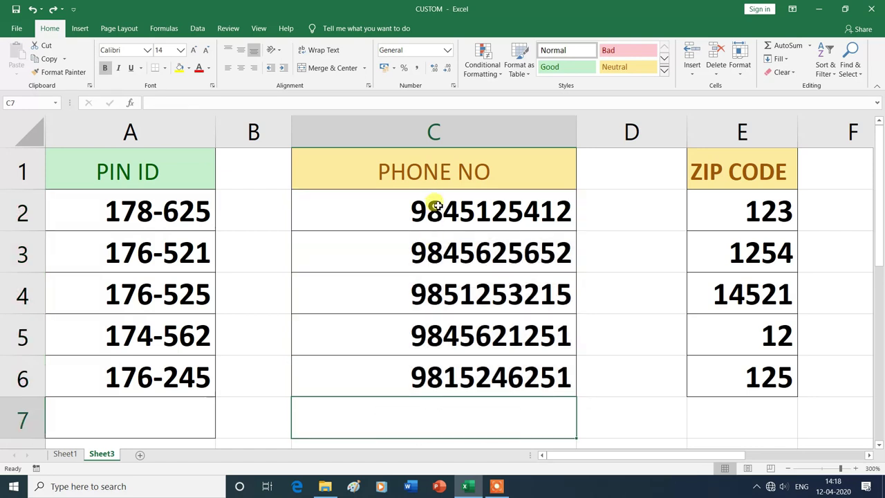
drag(436, 206, 440, 373)
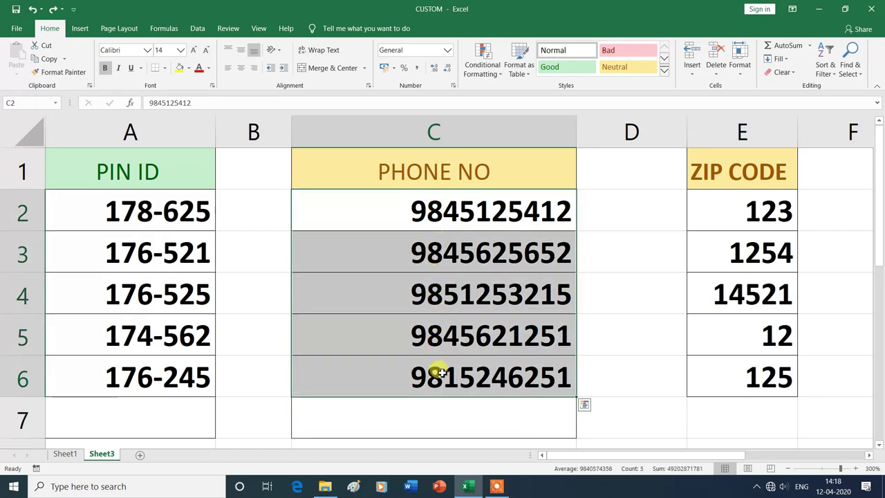
Apply the custom format +91-0 to the phone numbers in C2:C6.
click(448, 51)
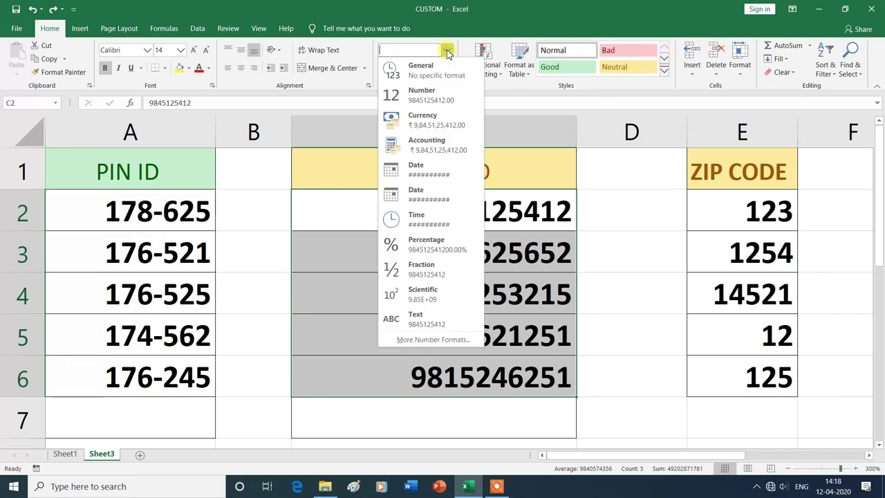
click(433, 339)
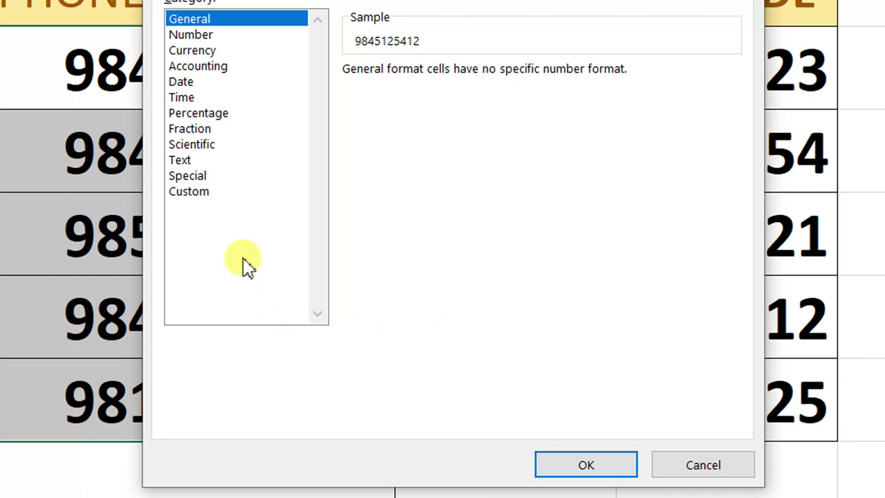
click(204, 198)
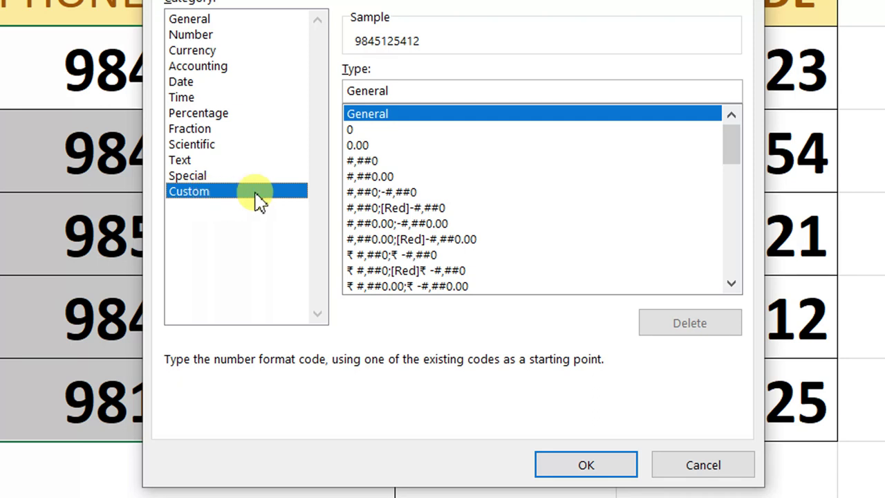
click(404, 91)
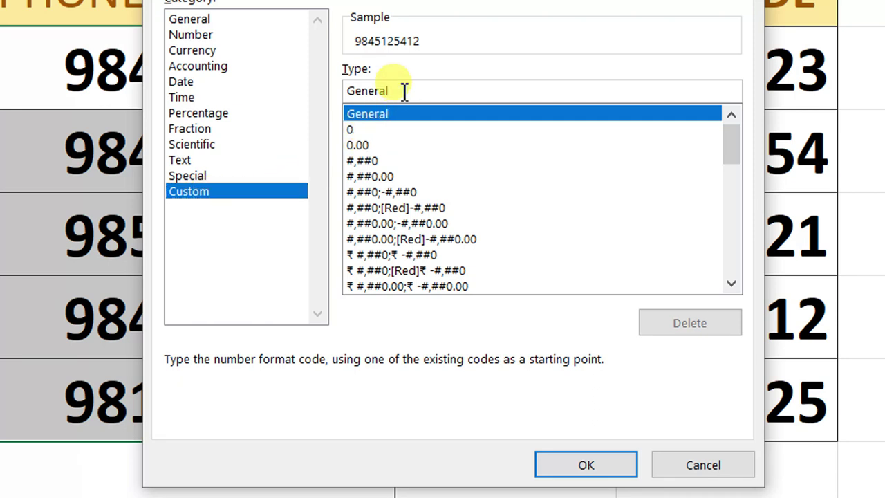
key(BackSpace)
key(BackSpace)
key(BackSpace)
key(BackSpace)
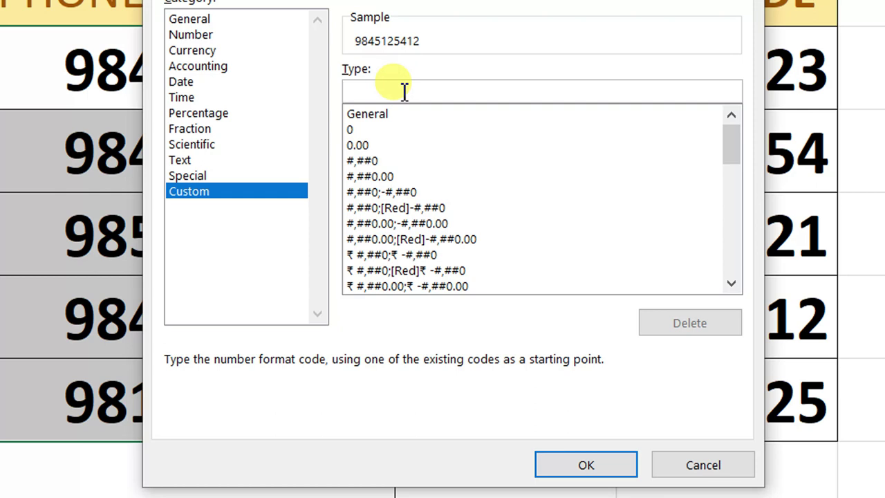
text(+91-)
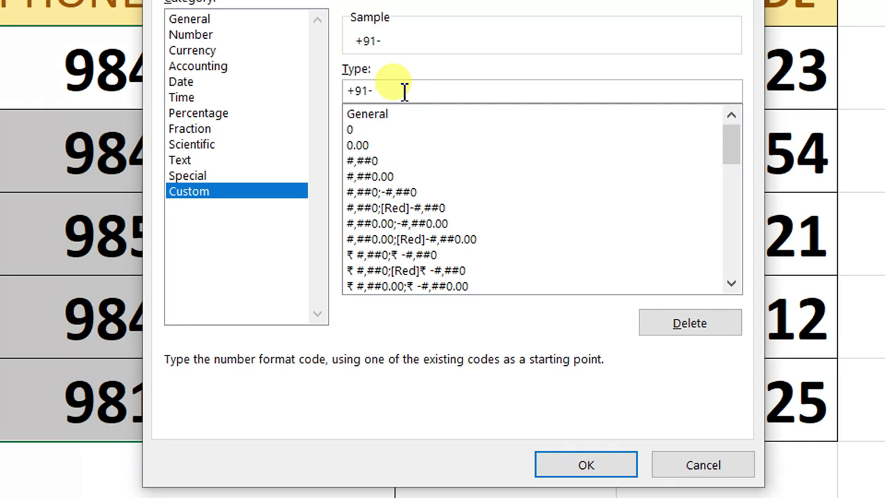
text(0)
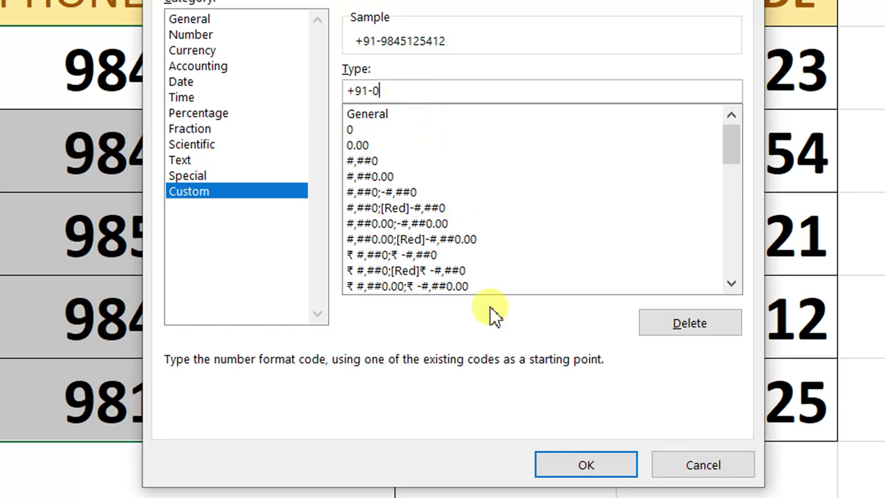
click(563, 462)
click(398, 427)
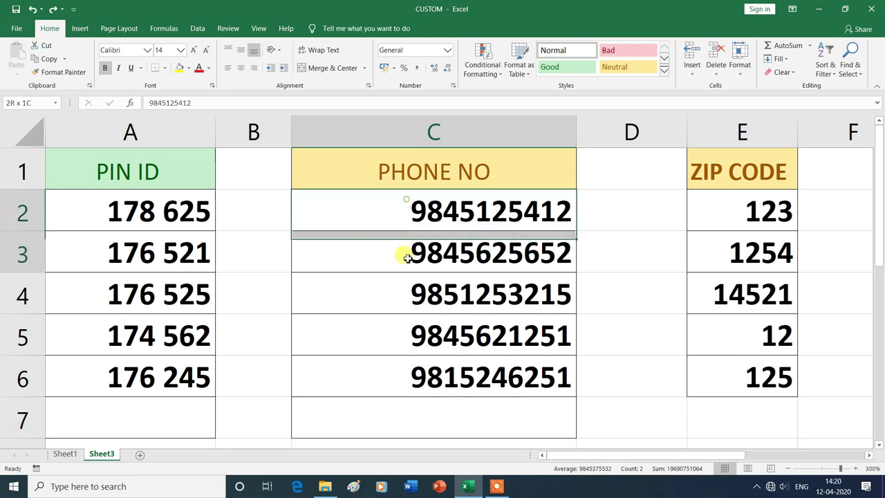
drag(407, 200, 405, 369)
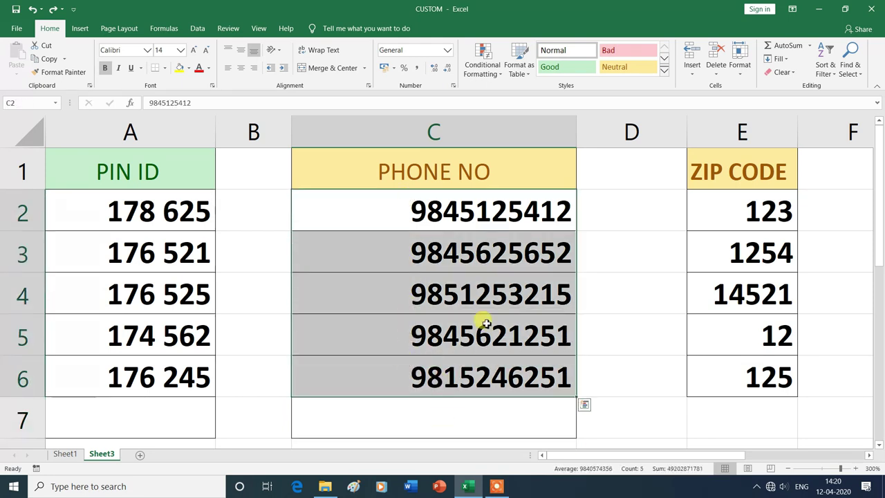
click(449, 50)
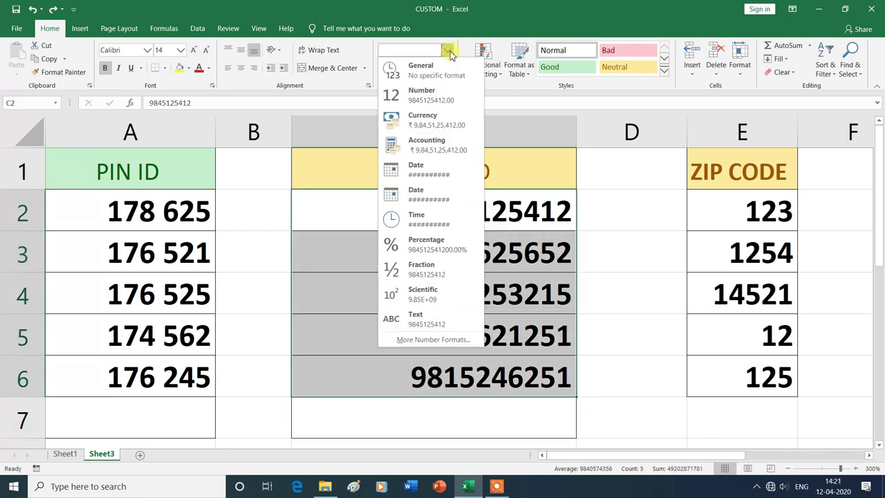
click(445, 338)
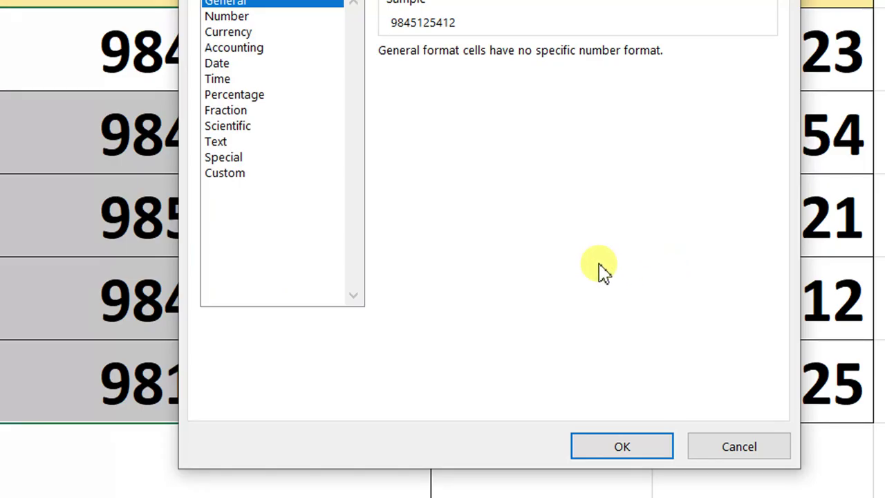
click(235, 177)
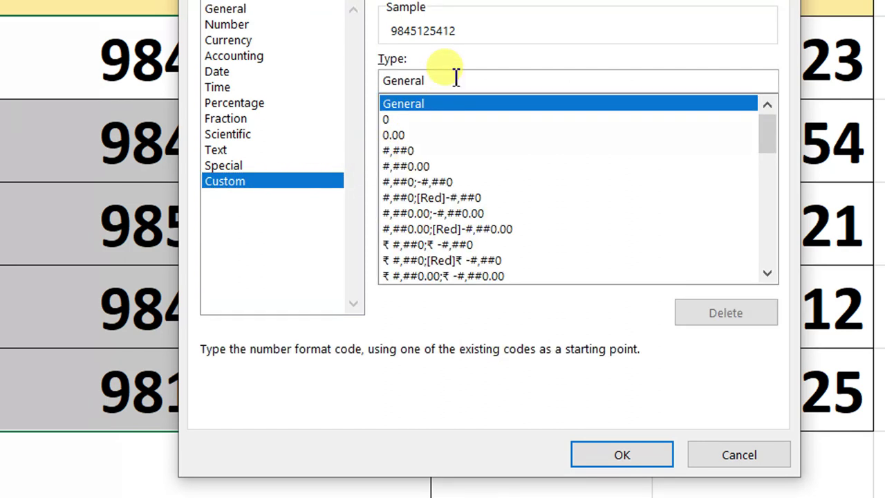
click(455, 77)
key(BackSpace)
key(BackSpace)
key(BackSpace)
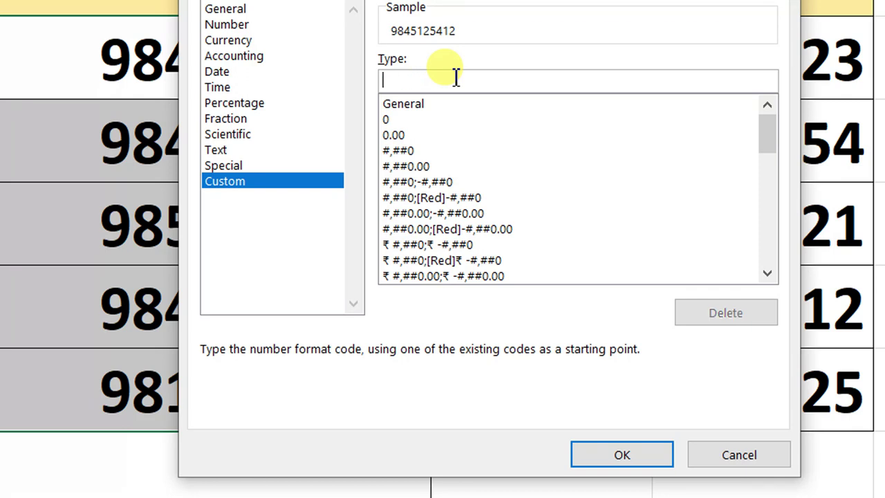
text(+91-)
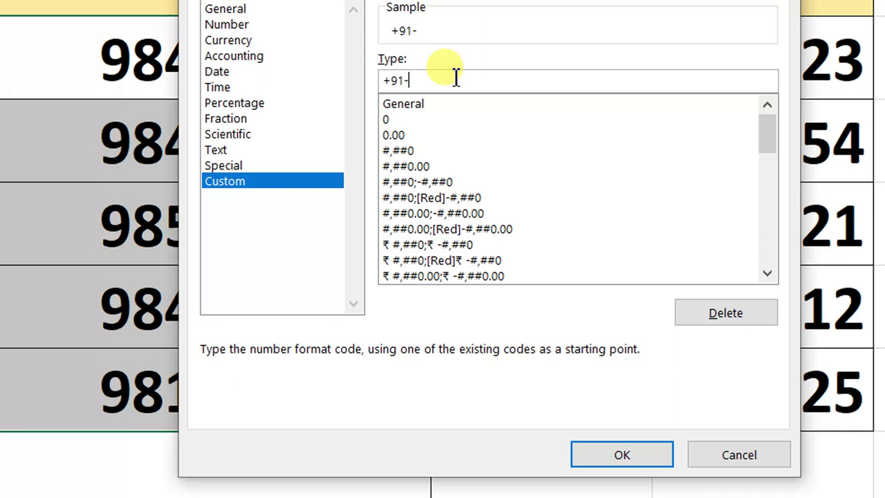
text(#)
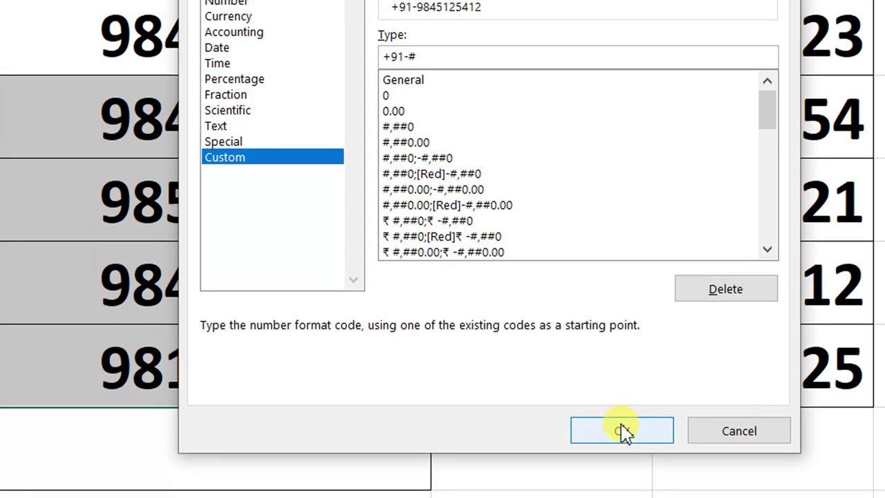
click(621, 428)
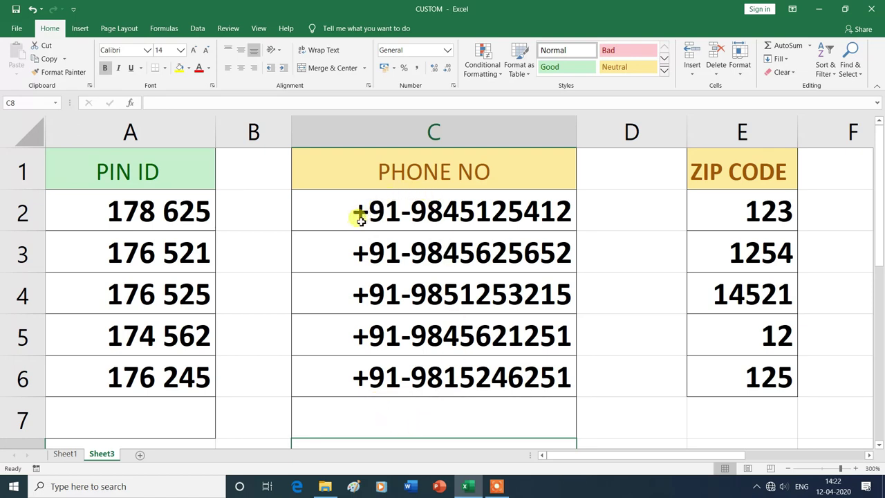
Deselect to confirm all five phone numbers show the +91- prefix.
click(472, 422)
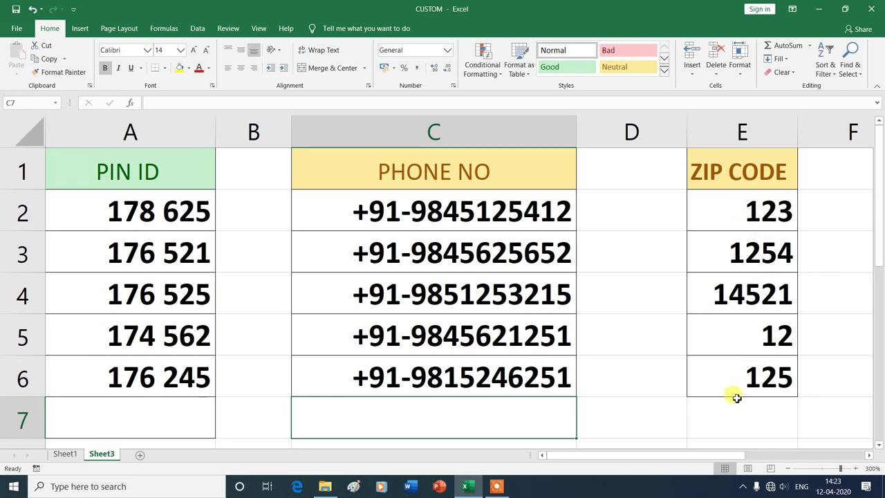
Apply the 00000 custom format to ZIP codes E2:E6, showing values like 00123 and 00012.
click(735, 215)
drag(734, 215, 750, 373)
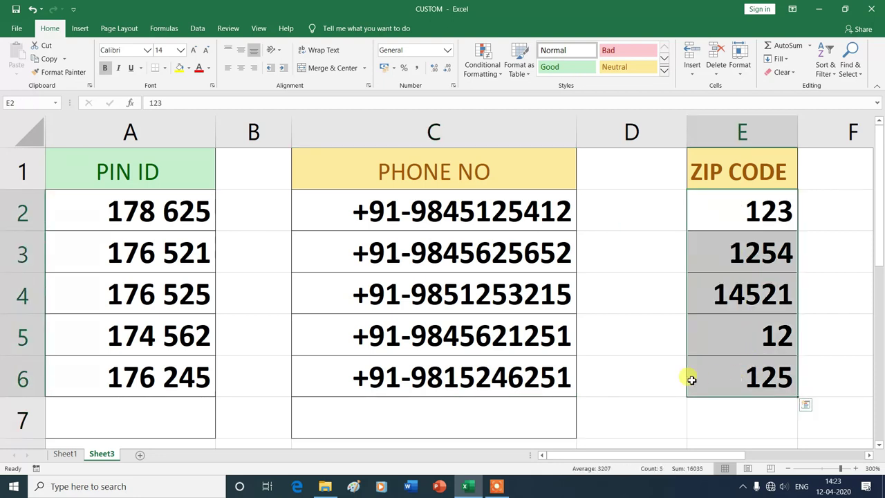
click(445, 51)
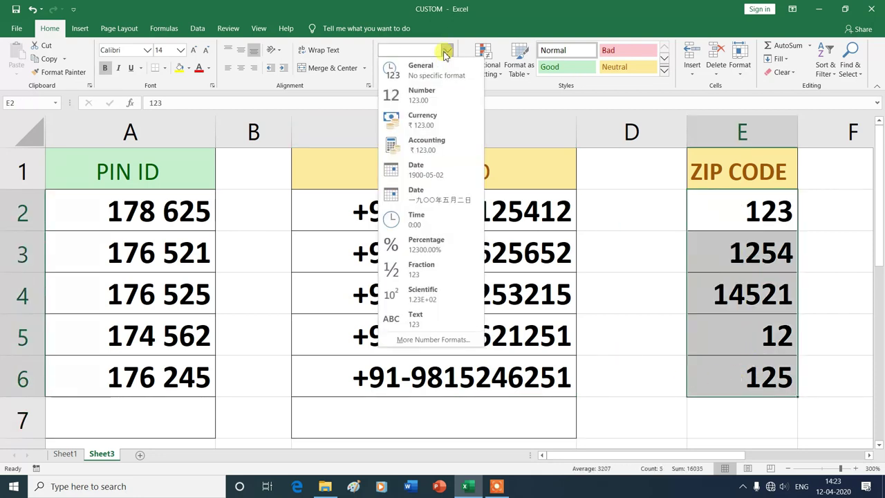
click(434, 340)
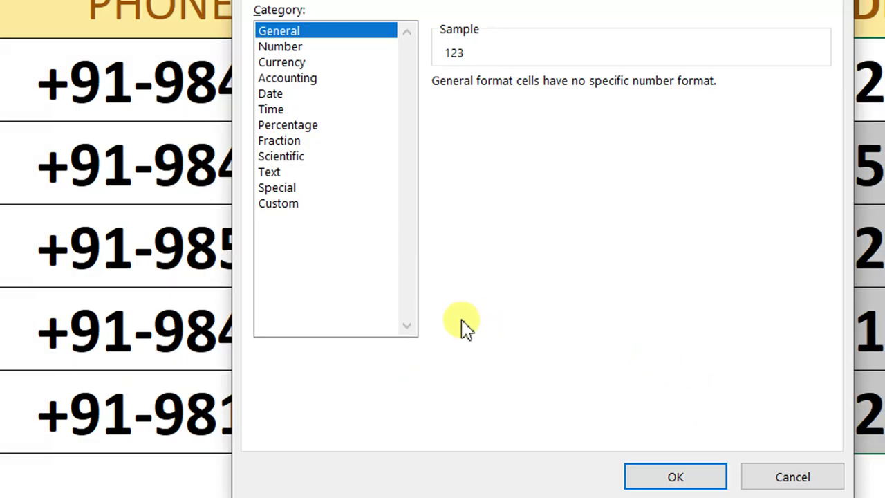
click(283, 205)
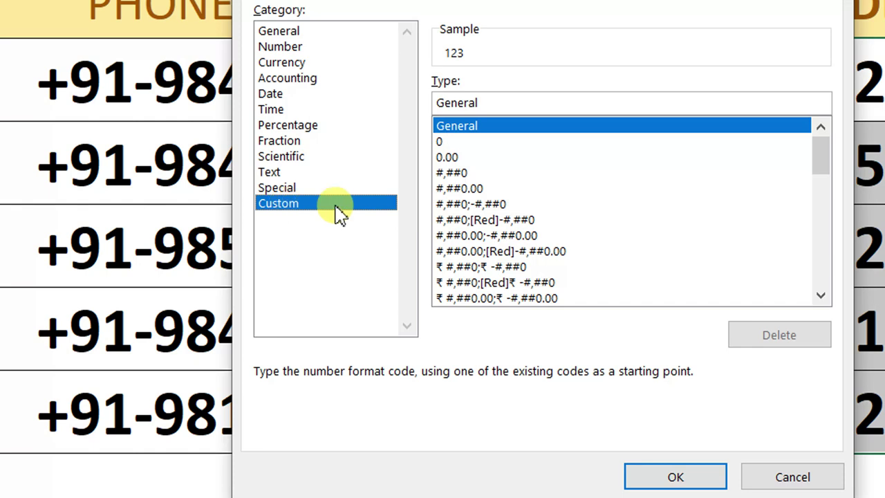
click(497, 102)
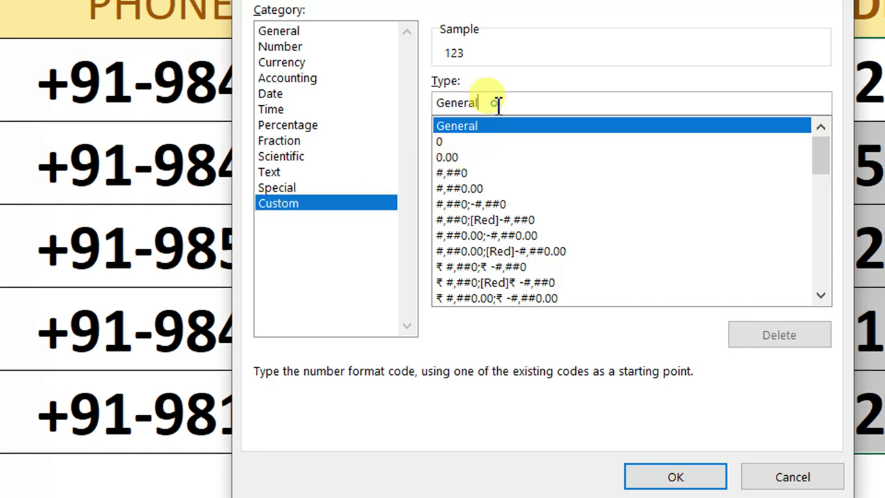
key(BackSpace)
key(BackSpace)
key(BackSpace)
text(00000)
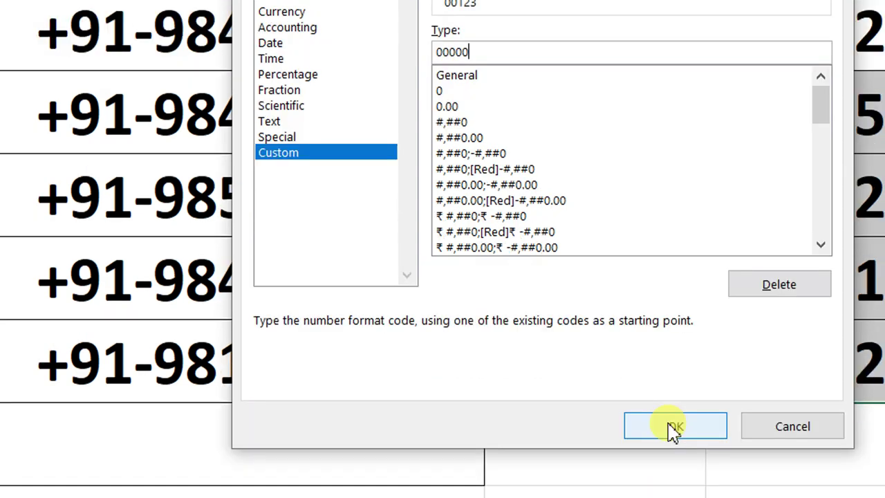
click(674, 430)
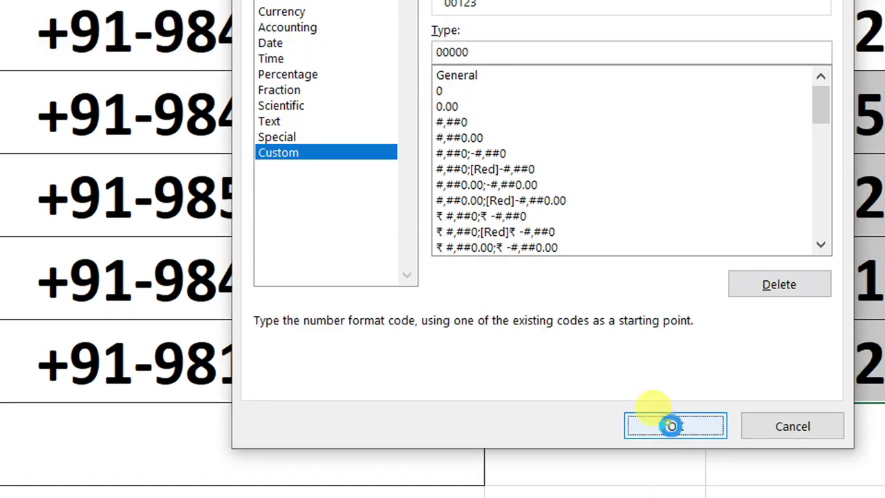
click(633, 431)
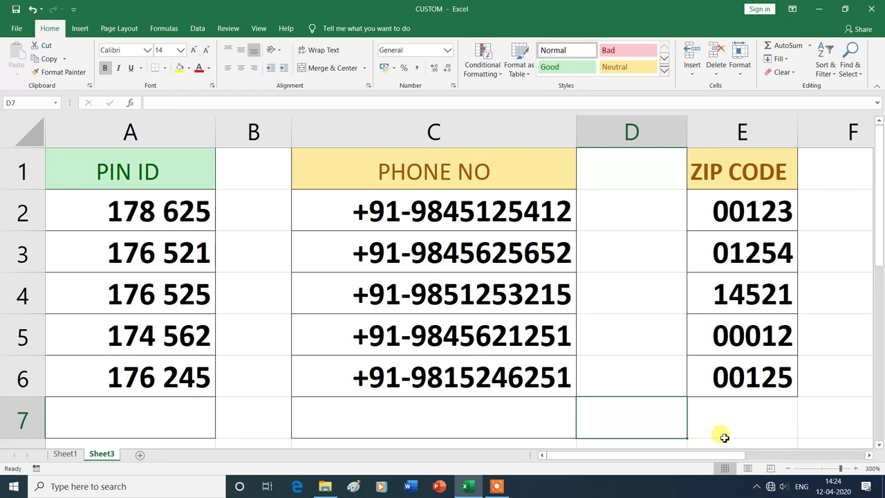
click(530, 420)
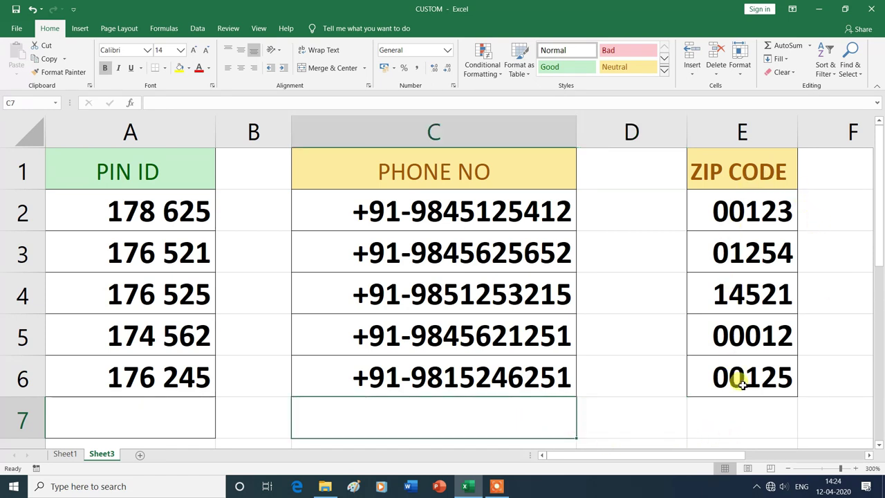